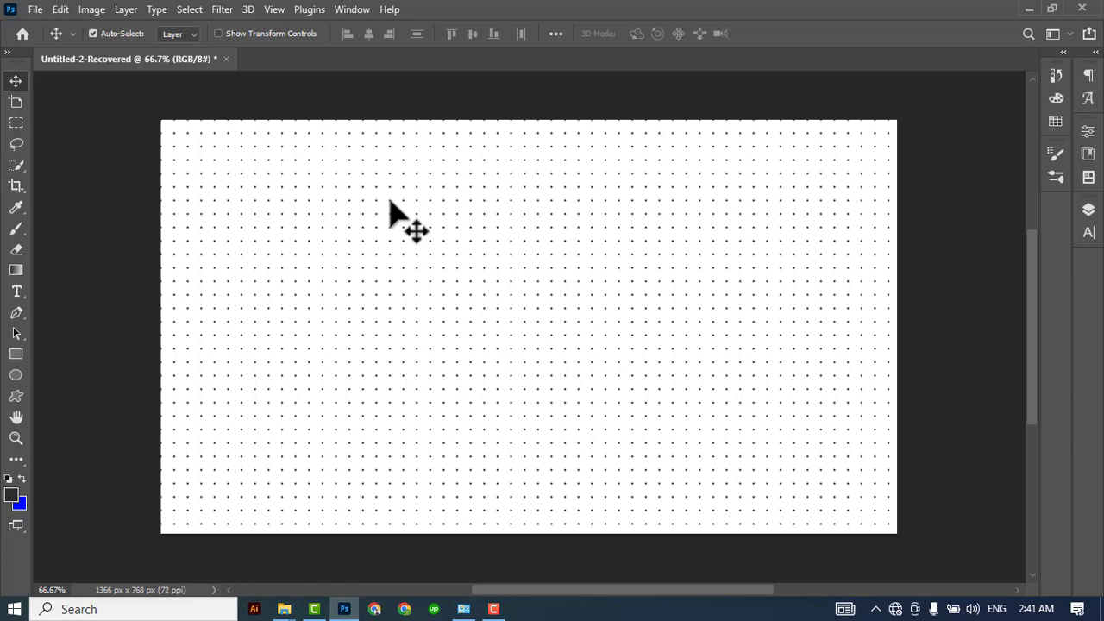
Step: Create a new document 100 px wide and 100 px high at 72 pixels/inch in RGB Color
{"action": "key", "text": "ctrl+n"}
{"action": "left_click", "coordinate": [36, 10]}
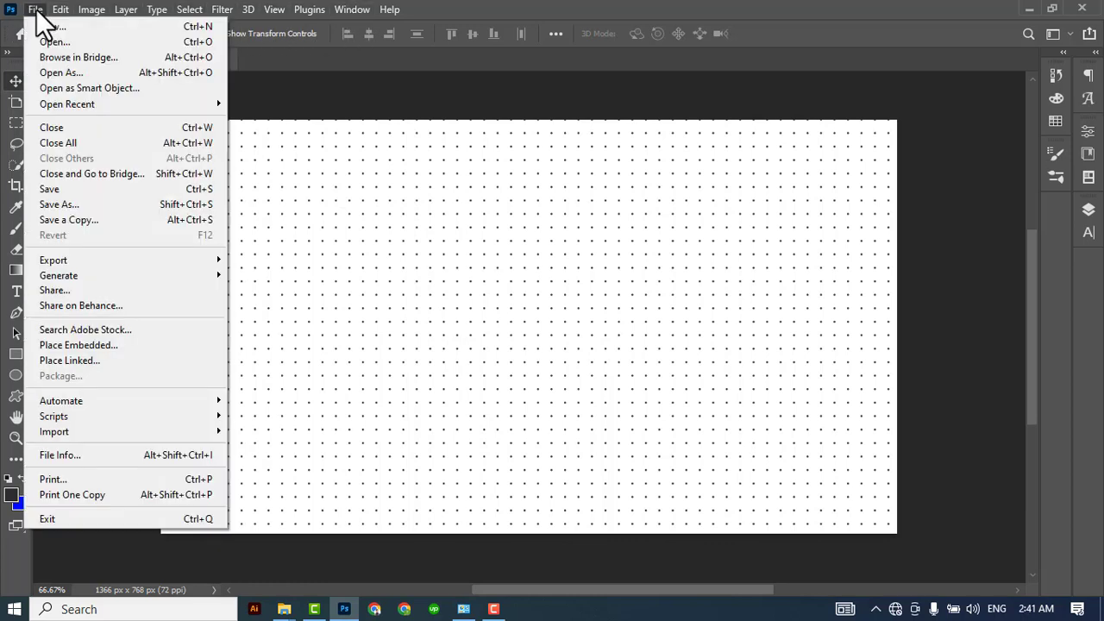
{"action": "left_click", "coordinate": [53, 26]}
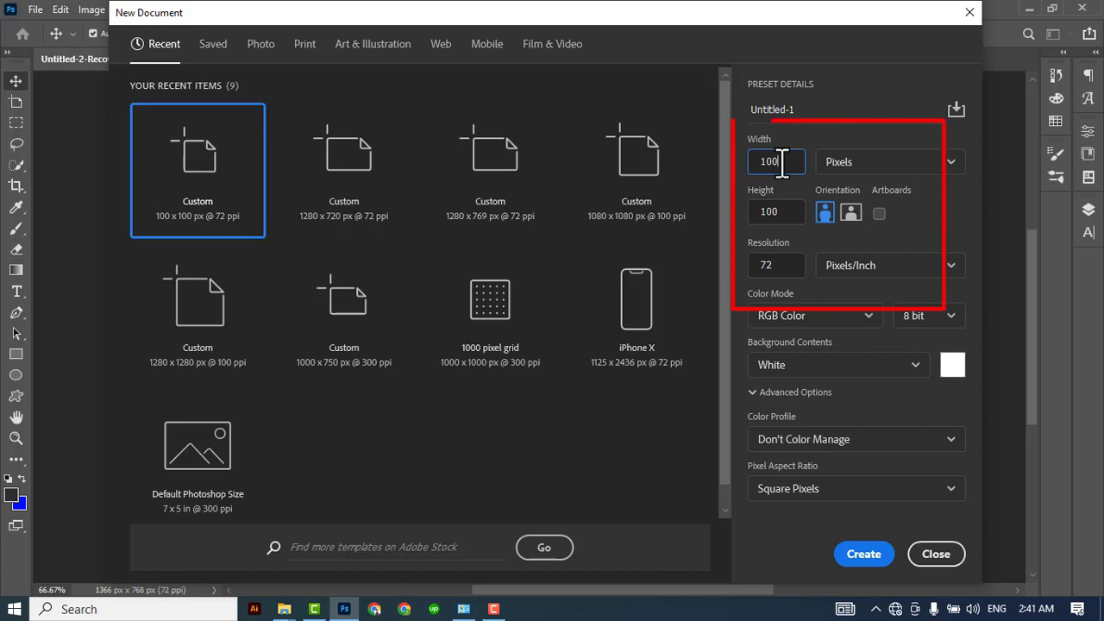
{"action": "left_click_drag", "start_coordinate": [779, 162], "coordinate": [763, 164]}
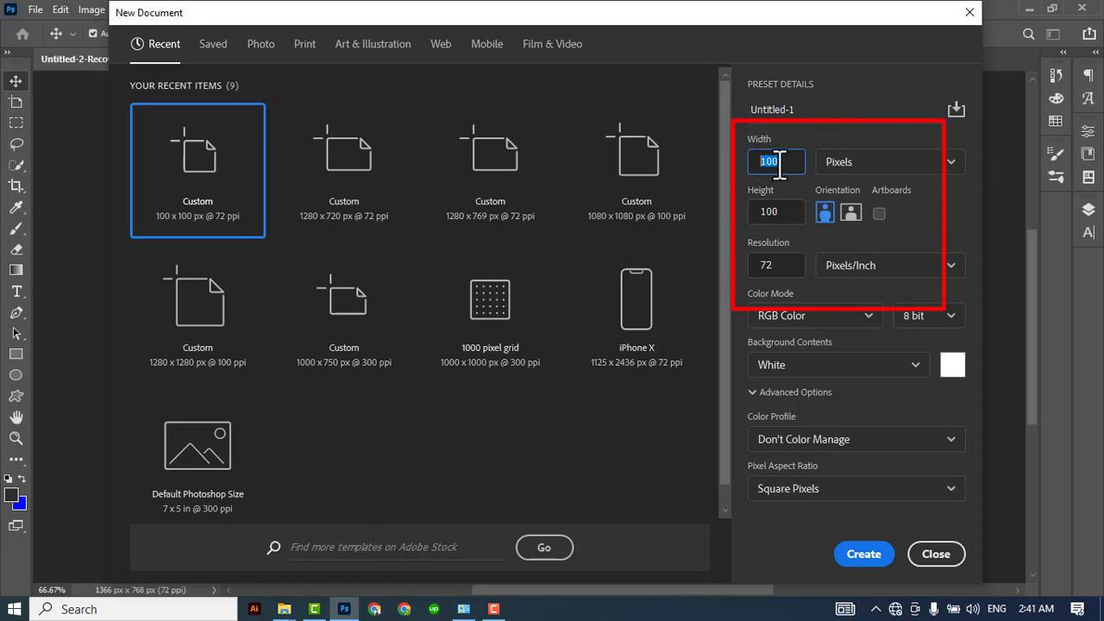
{"action": "left_click_drag", "start_coordinate": [788, 215], "coordinate": [758, 216]}
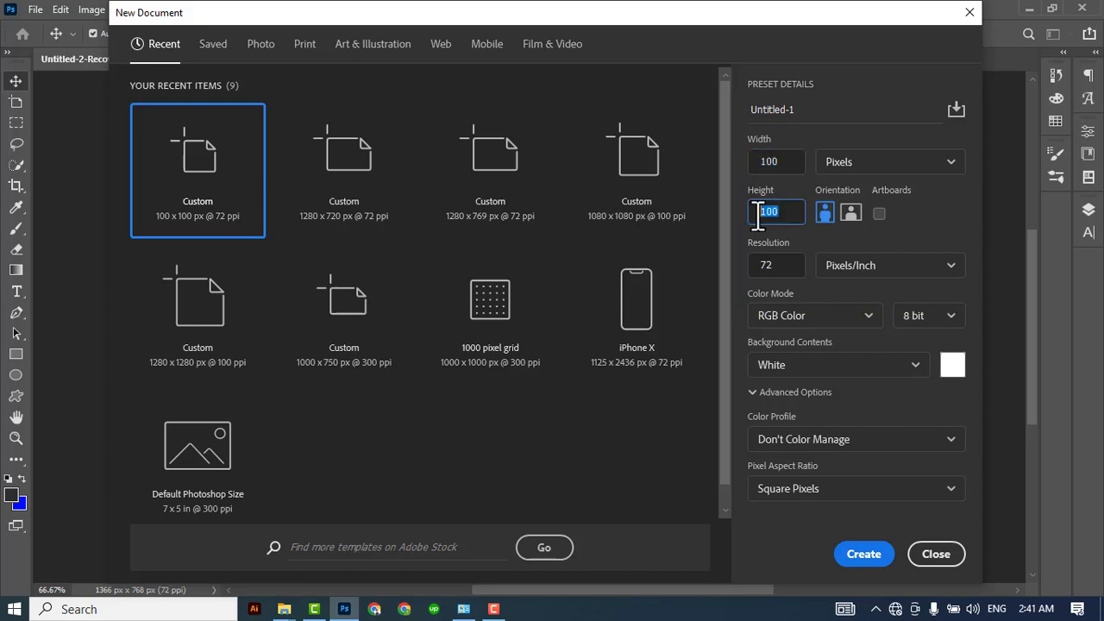
{"action": "left_click", "coordinate": [942, 166]}
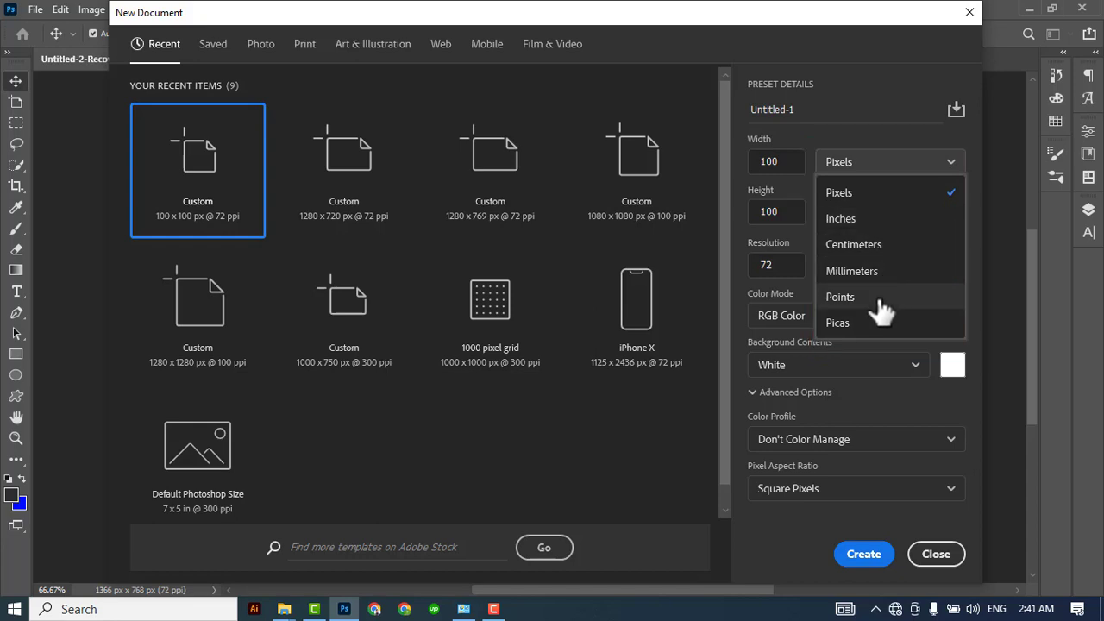
{"action": "left_click", "coordinate": [875, 554]}
{"action": "left_click", "coordinate": [876, 554]}
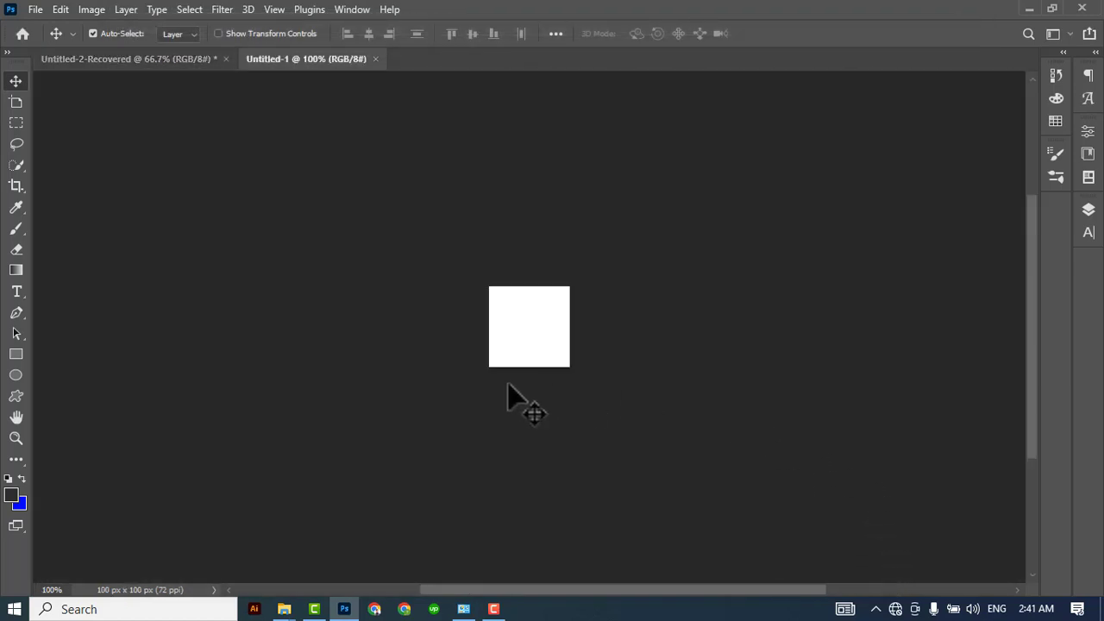
Step: Add a new empty layer and delete the Background layer so the canvas is transparent
{"action": "scroll", "coordinate": [557, 362], "scroll_direction": "up", "scroll_amount": 5}
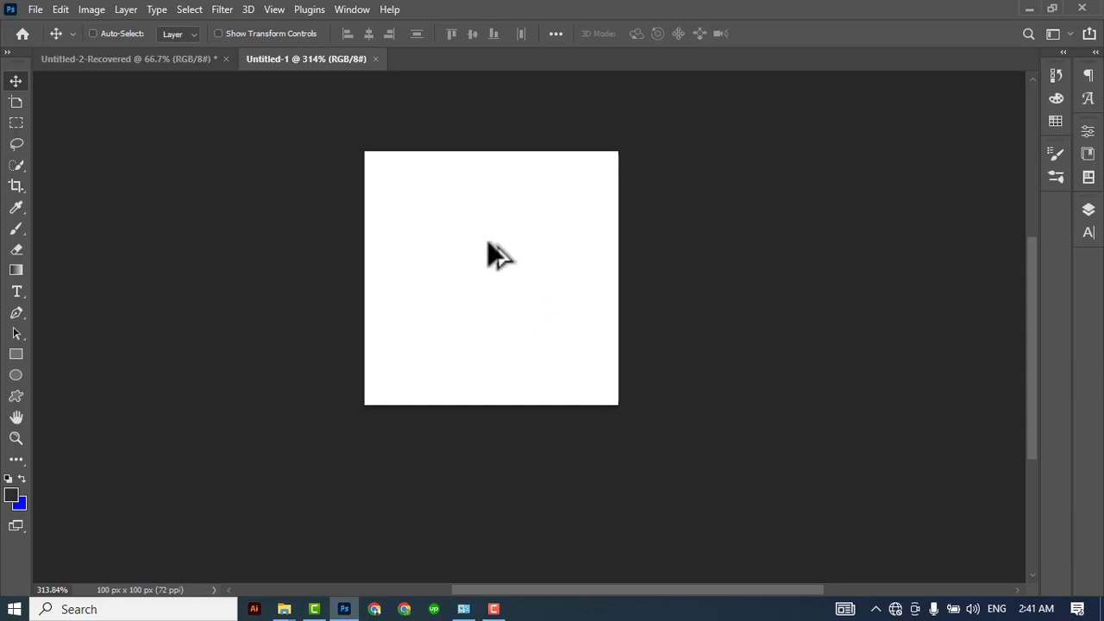
{"action": "scroll", "coordinate": [448, 213], "scroll_direction": "up", "scroll_amount": 1}
{"action": "key", "text": "ctrl"}
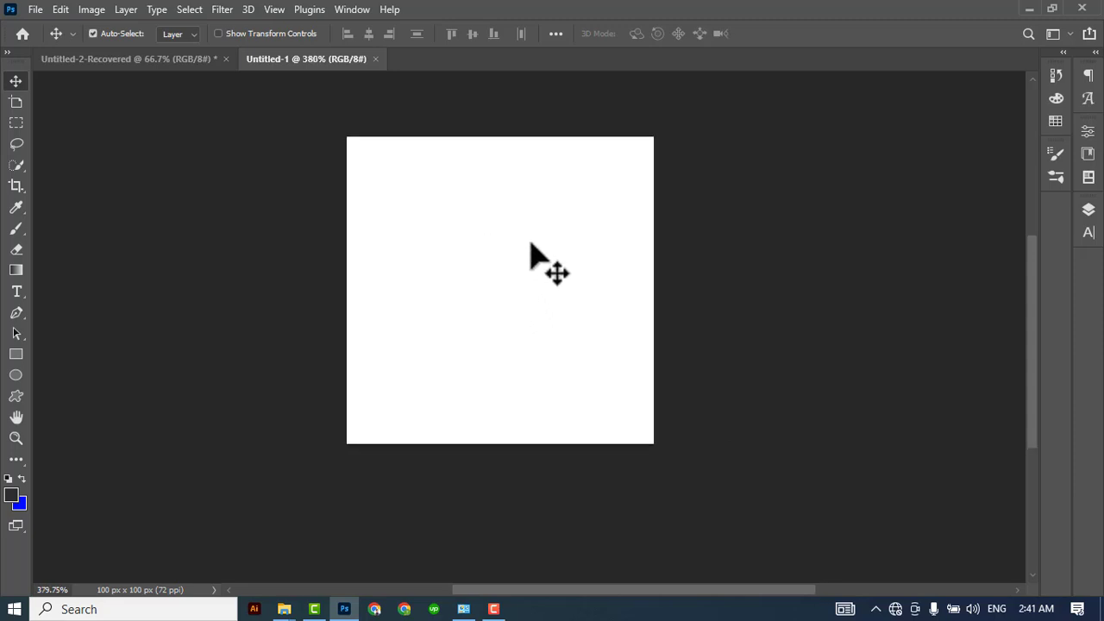
{"action": "left_click", "coordinate": [1088, 211]}
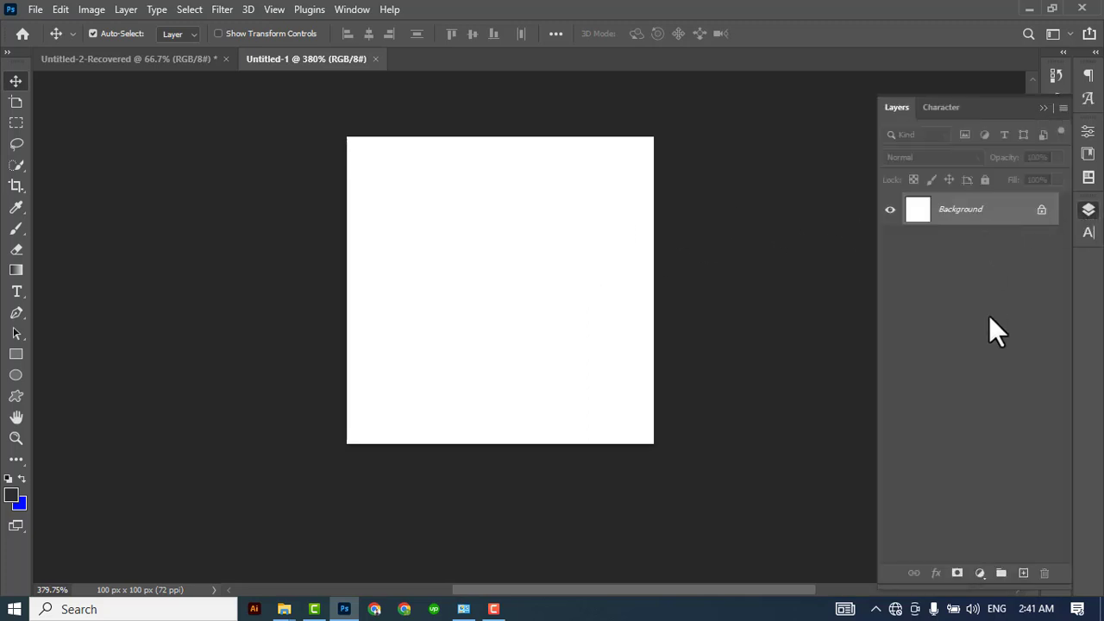
{"action": "left_click", "coordinate": [1023, 572]}
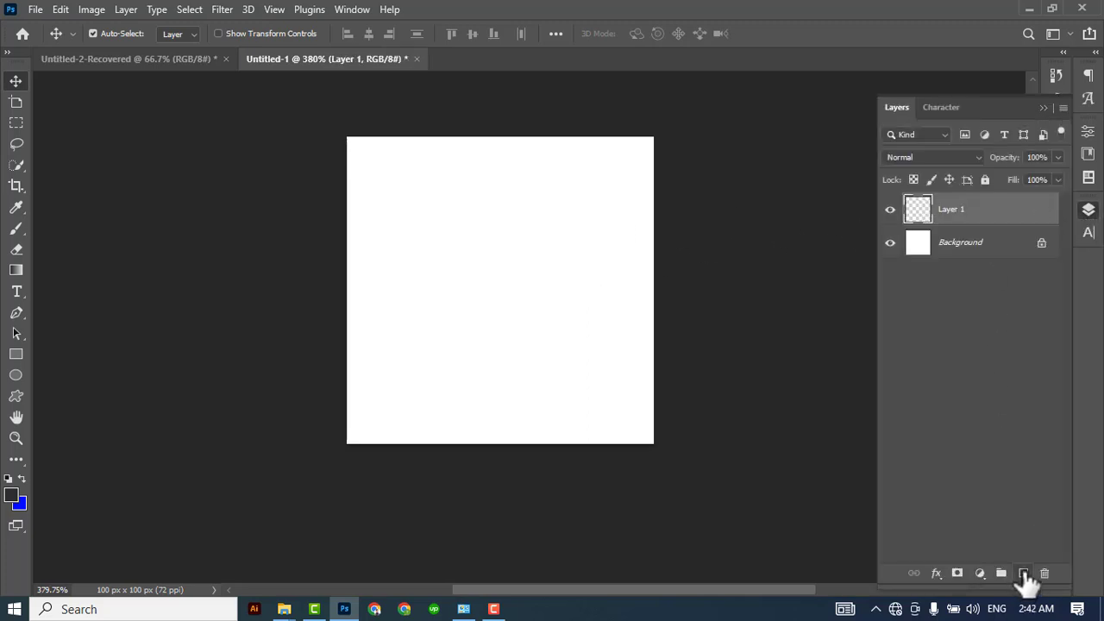
{"action": "left_click", "coordinate": [988, 257]}
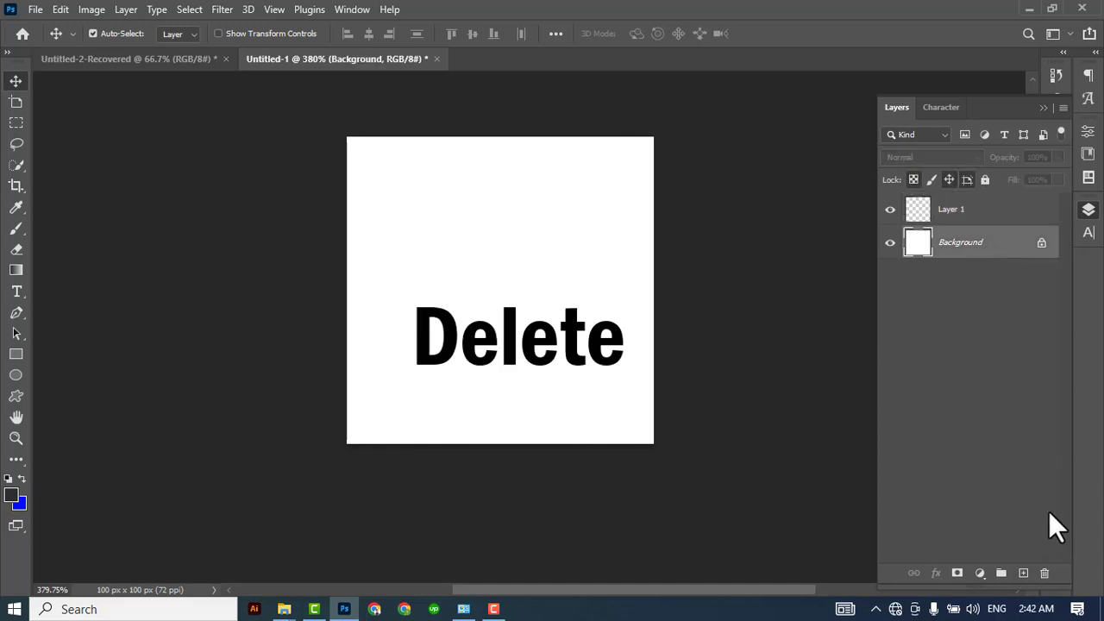
{"action": "left_click", "coordinate": [1045, 573]}
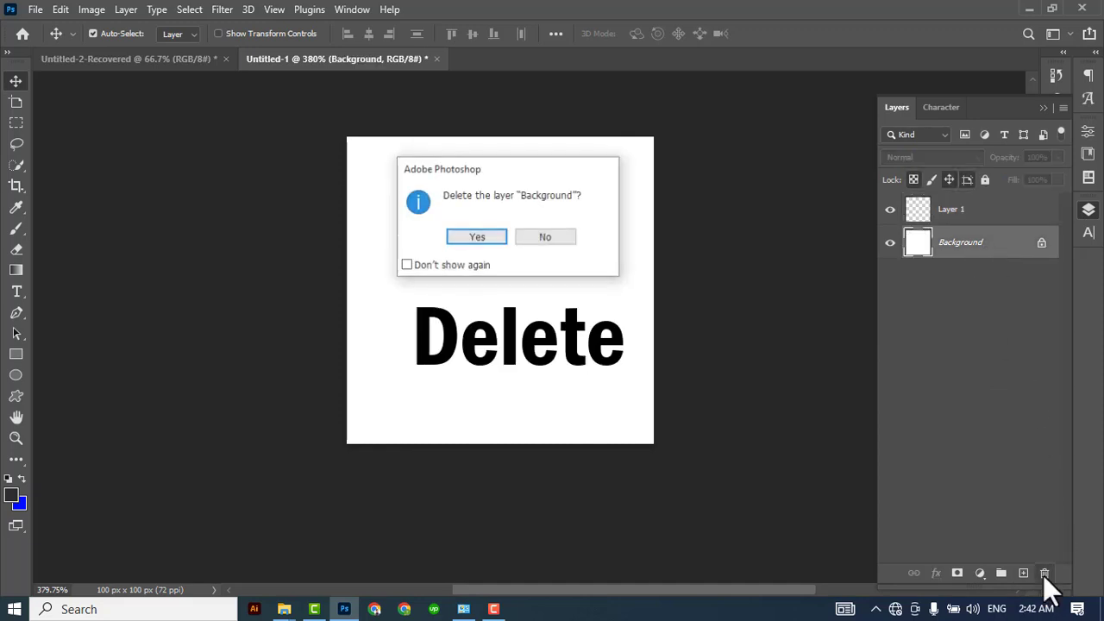
{"action": "left_click", "coordinate": [479, 237]}
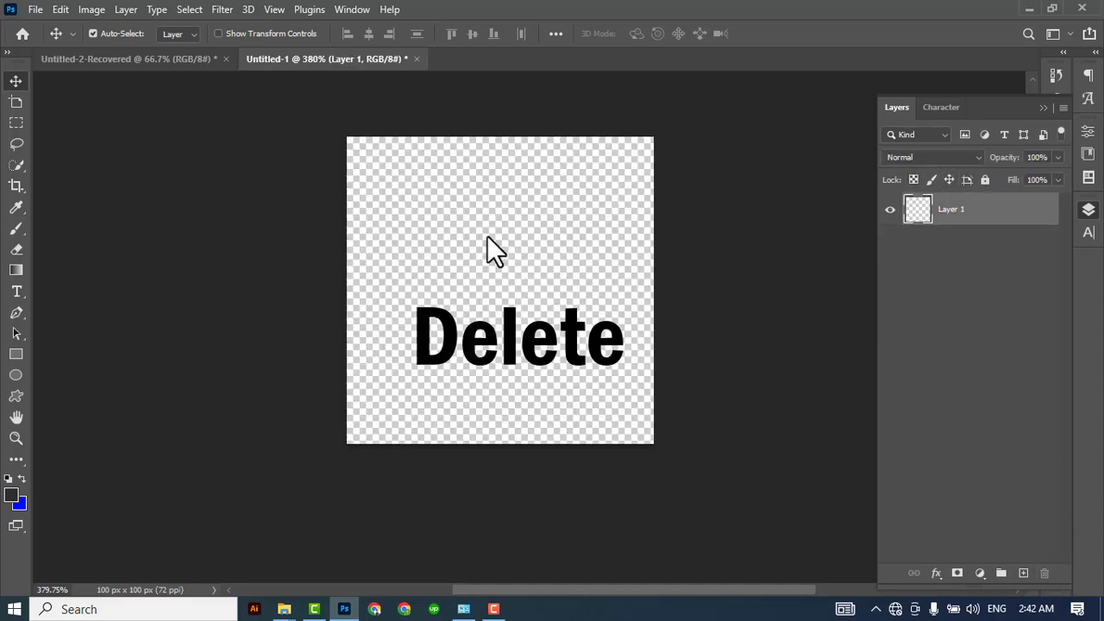
Step: Select the entire canvas with the Rectangular Marquee tool and put a transform box around the selection
{"action": "left_click", "coordinate": [17, 122]}
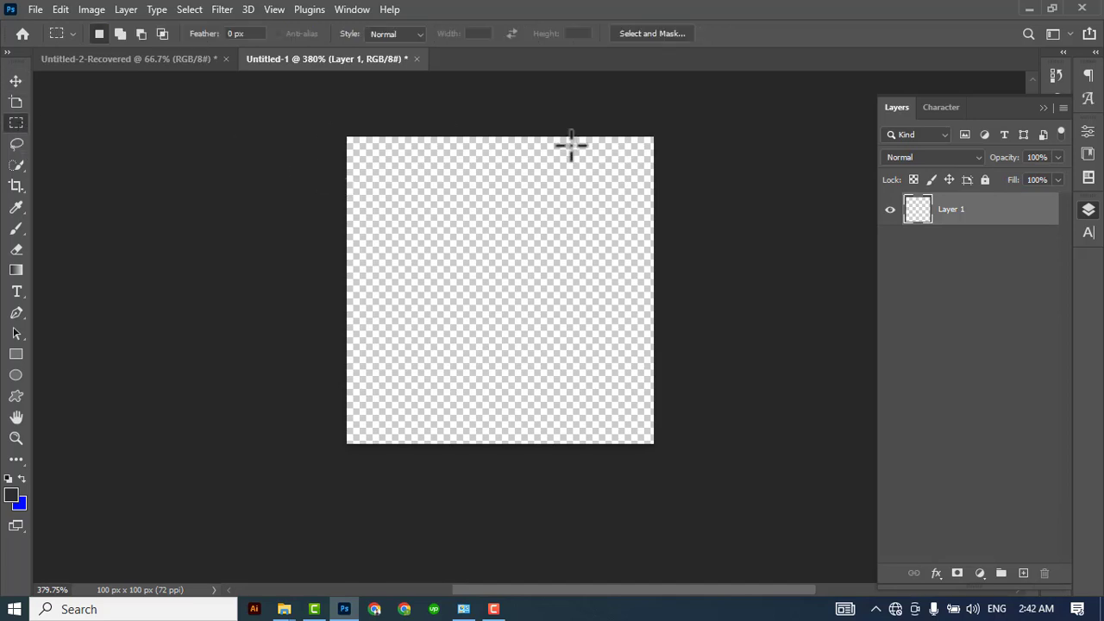
{"action": "left_click_drag", "start_coordinate": [336, 118], "coordinate": [660, 443]}
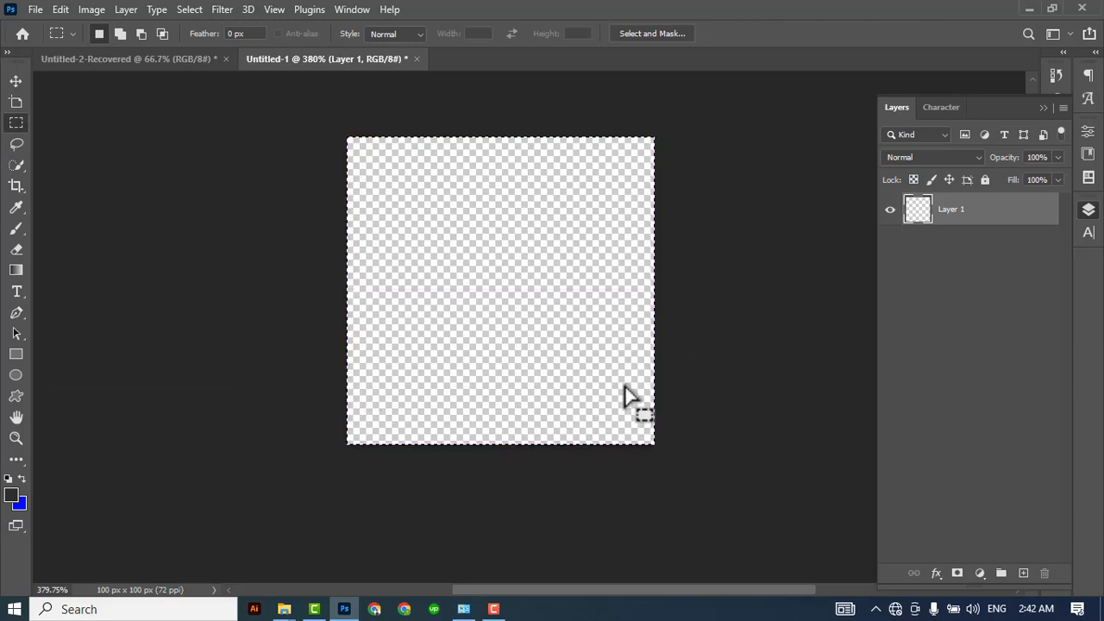
{"action": "right_click", "coordinate": [506, 246]}
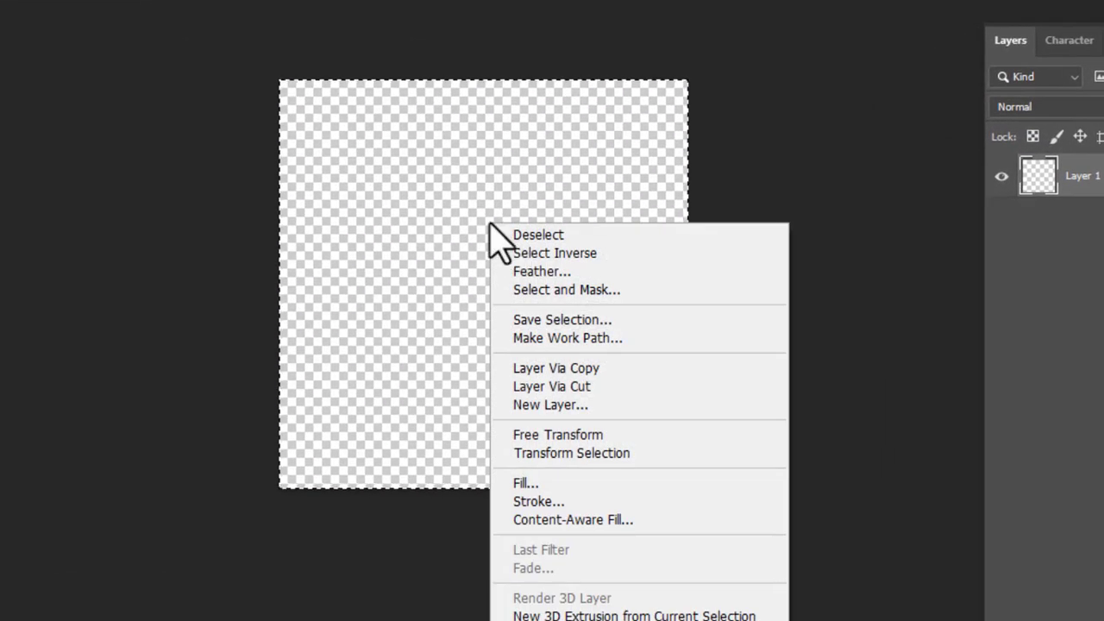
{"action": "left_click", "coordinate": [591, 452]}
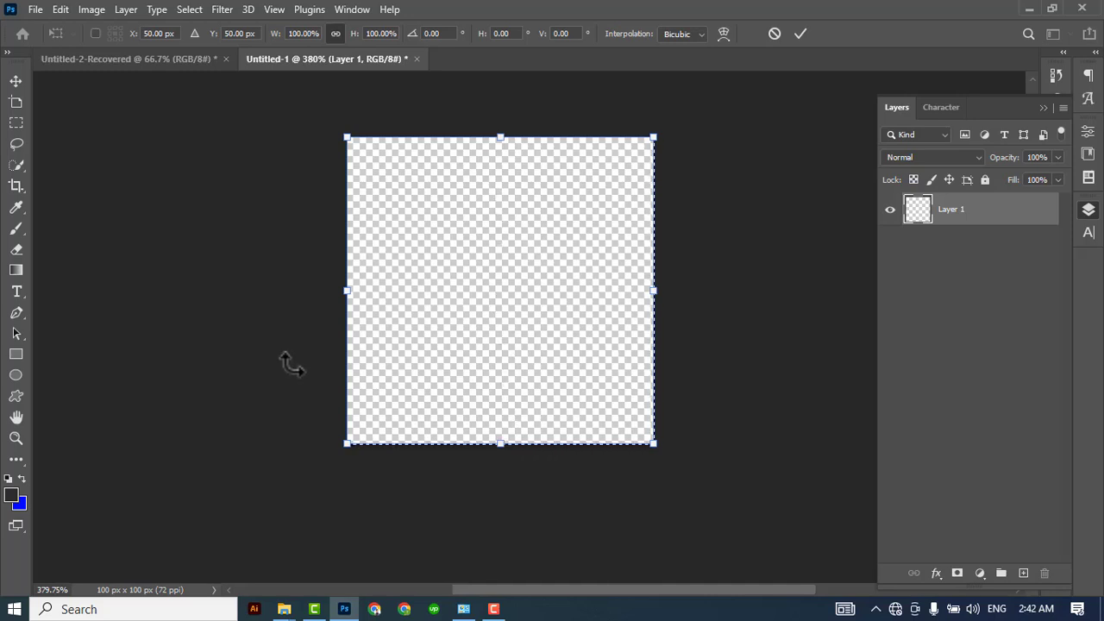
Step: Show the rulers, place a vertical and a horizontal guide through the canvas center, and clear the selection
{"action": "key", "text": "ctrl+r"}
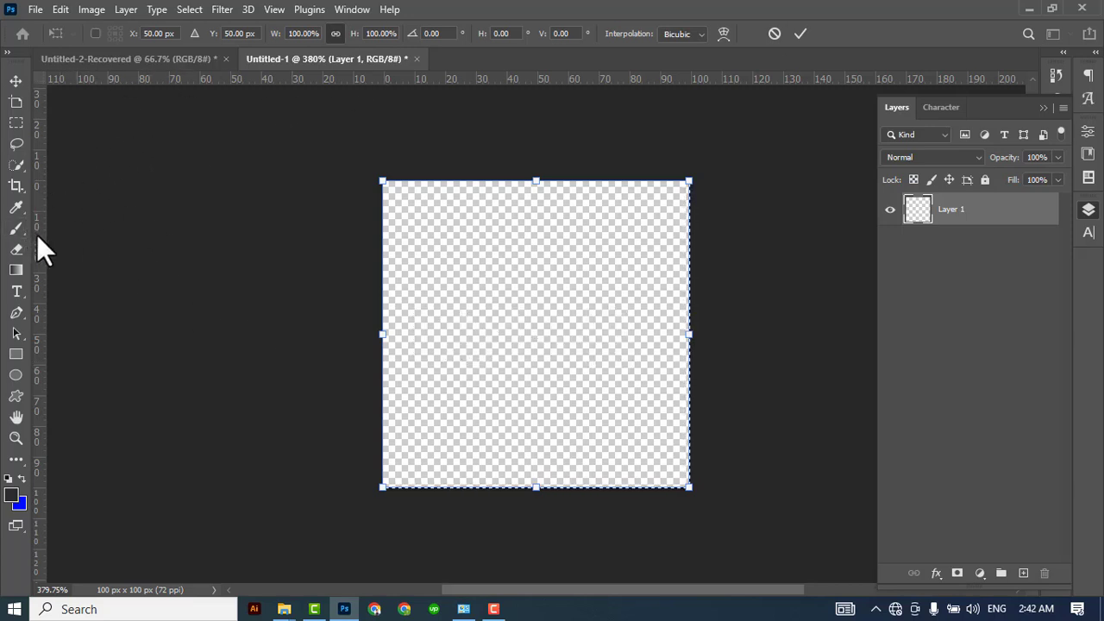
{"action": "left_click_drag", "start_coordinate": [37, 240], "coordinate": [534, 248]}
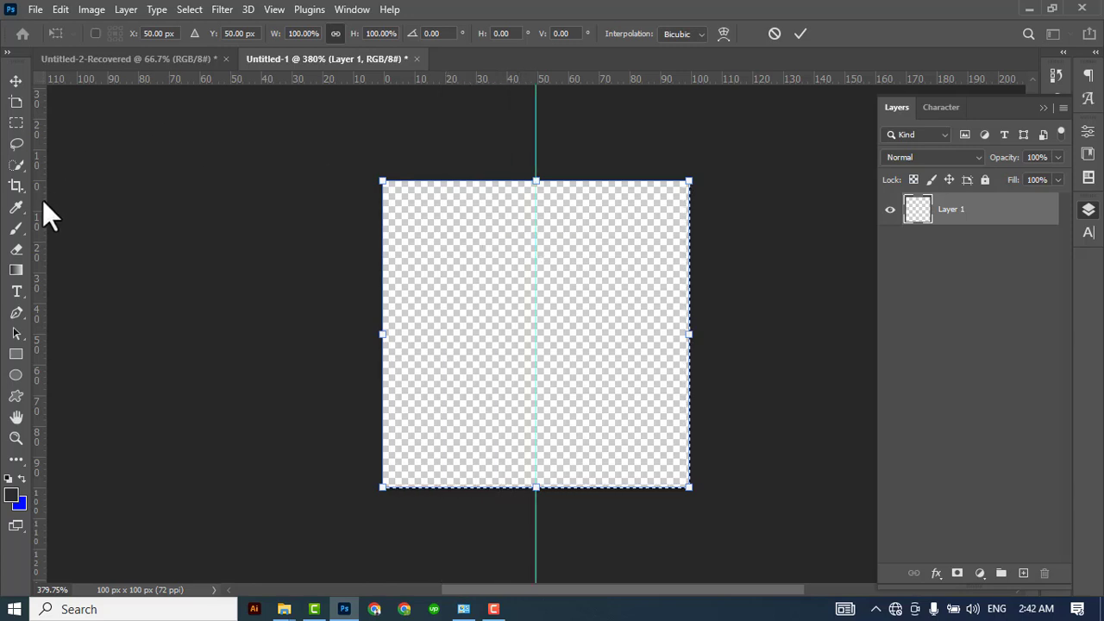
{"action": "left_click_drag", "start_coordinate": [43, 203], "coordinate": [426, 335]}
{"action": "key", "text": "alt"}
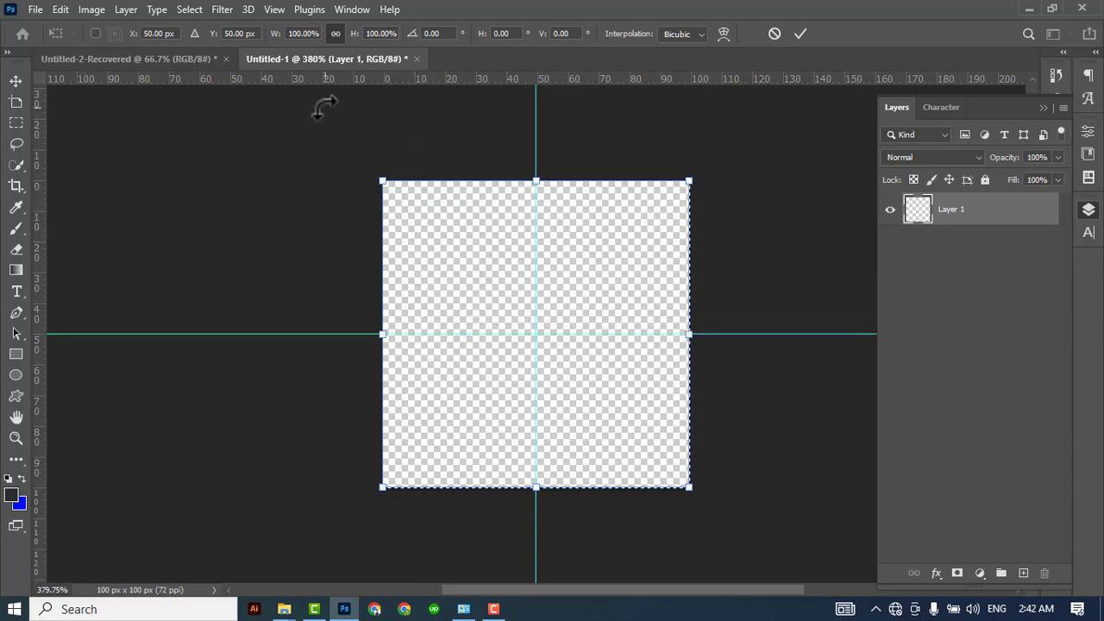
{"action": "left_click", "coordinate": [17, 80]}
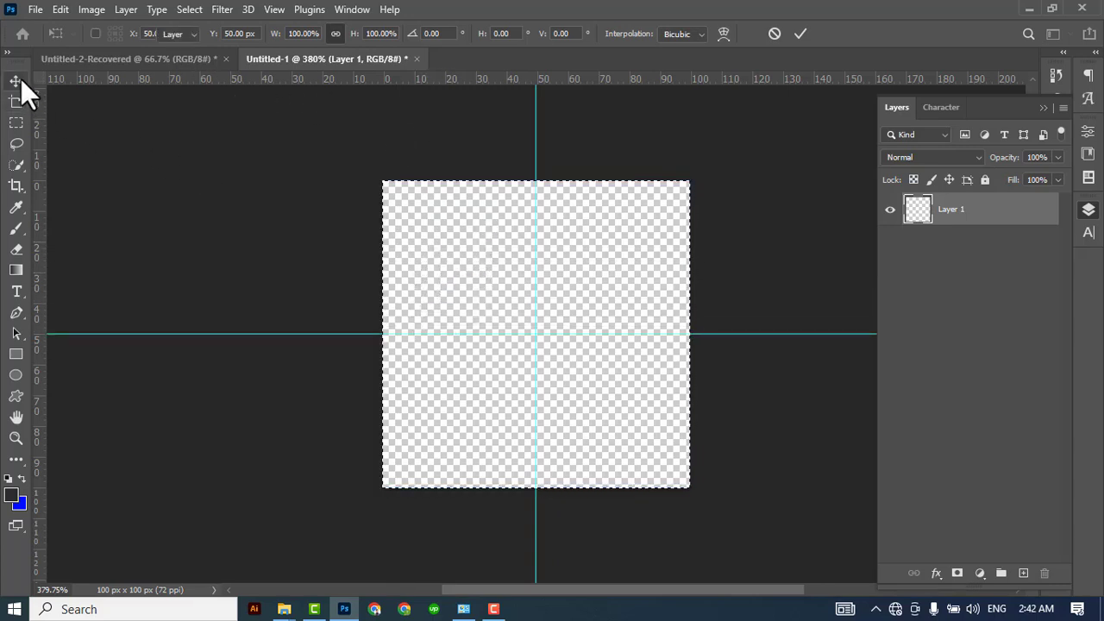
{"action": "key", "text": "ctrl+d"}
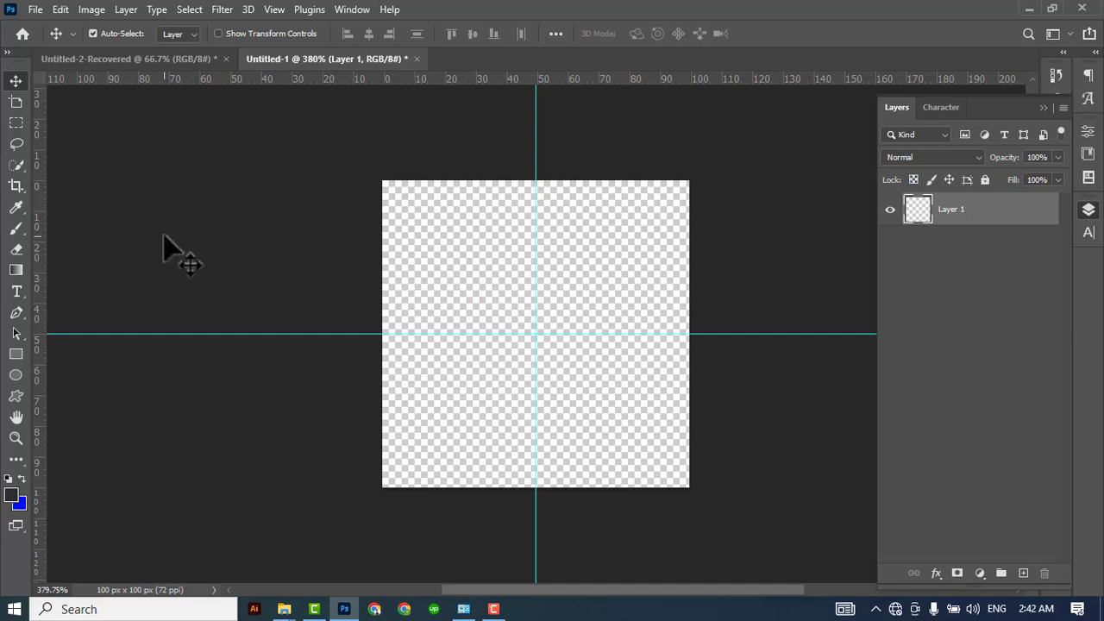
Step: Set the foreground color to a neutral dark gray
{"action": "left_click", "coordinate": [11, 496]}
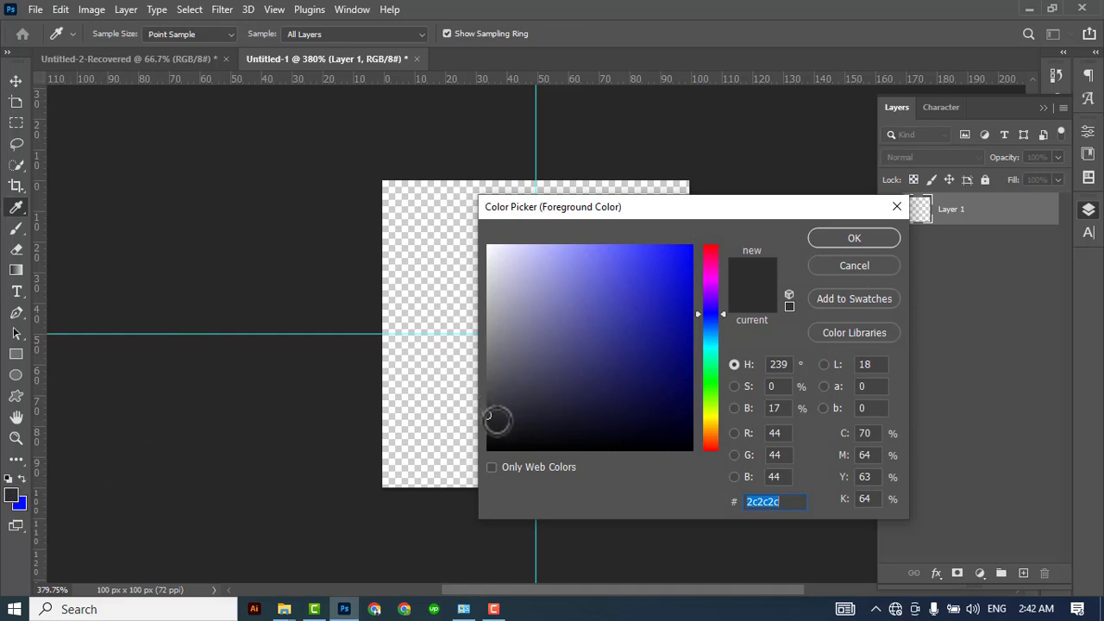
{"action": "left_click", "coordinate": [490, 421]}
{"action": "left_click_drag", "start_coordinate": [487, 422], "coordinate": [484, 425]}
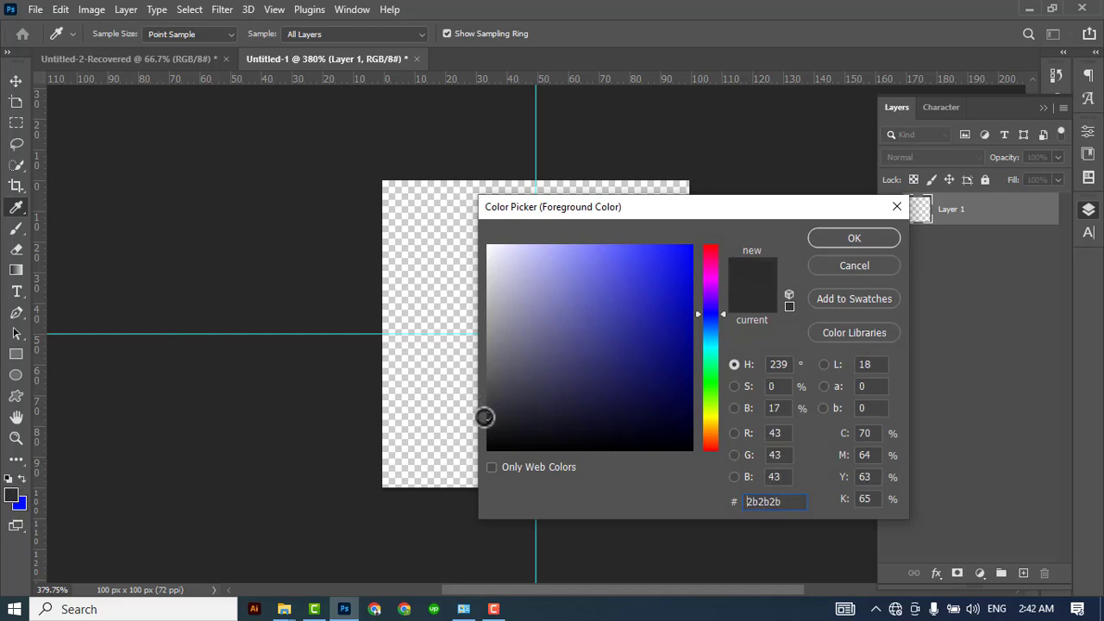
{"action": "left_click", "coordinate": [496, 426]}
{"action": "left_click_drag", "start_coordinate": [497, 425], "coordinate": [479, 411]}
{"action": "left_click", "coordinate": [851, 238]}
{"action": "key", "text": "v"}
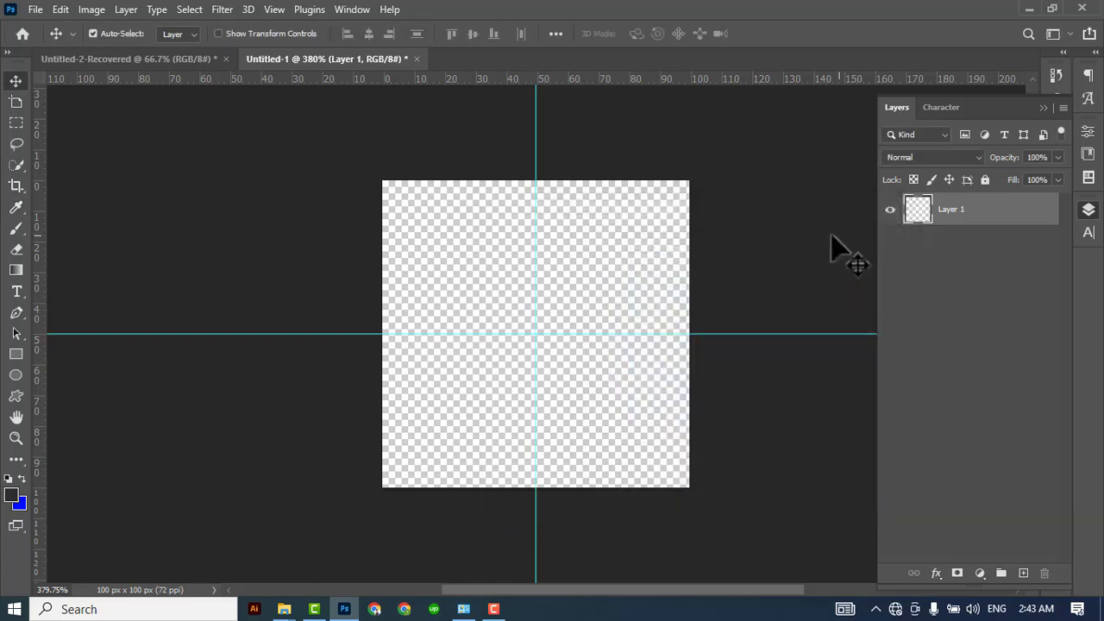
Step: Create a 15 × 15 px circle with the Ellipse tool and remove its stroke
{"action": "left_click", "coordinate": [17, 375]}
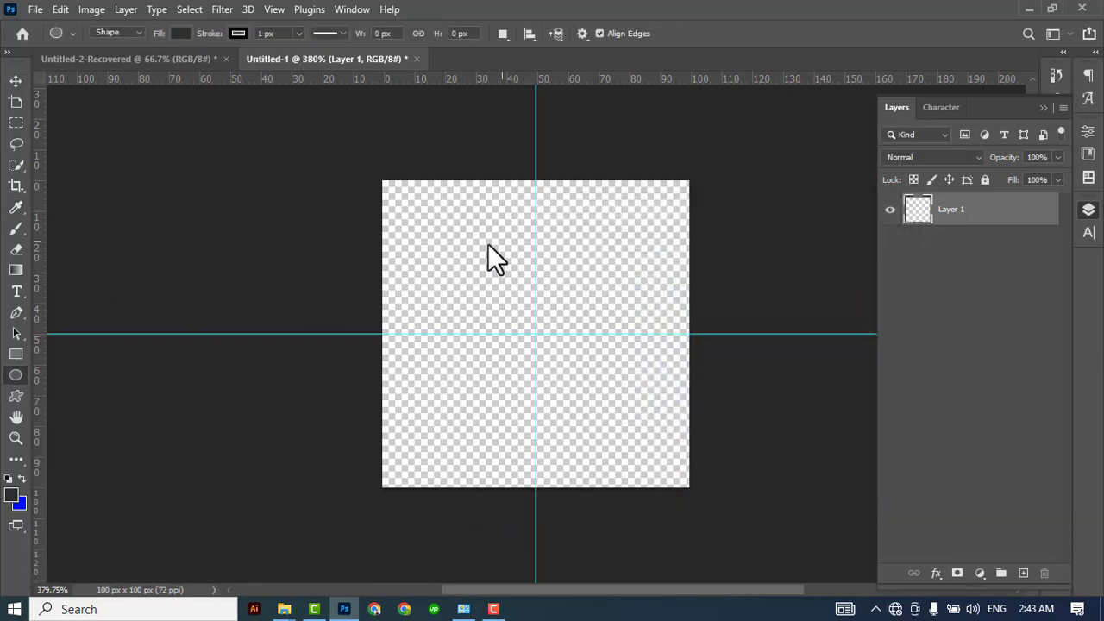
{"action": "left_click", "coordinate": [443, 254]}
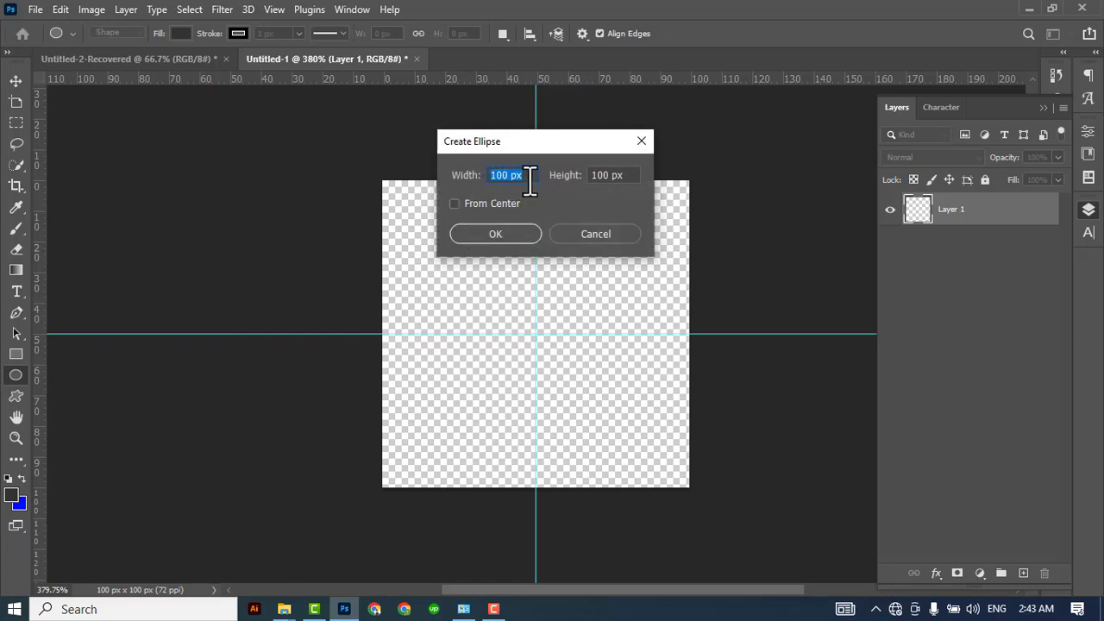
{"action": "type", "text": "1"}
{"action": "left_click", "coordinate": [499, 233]}
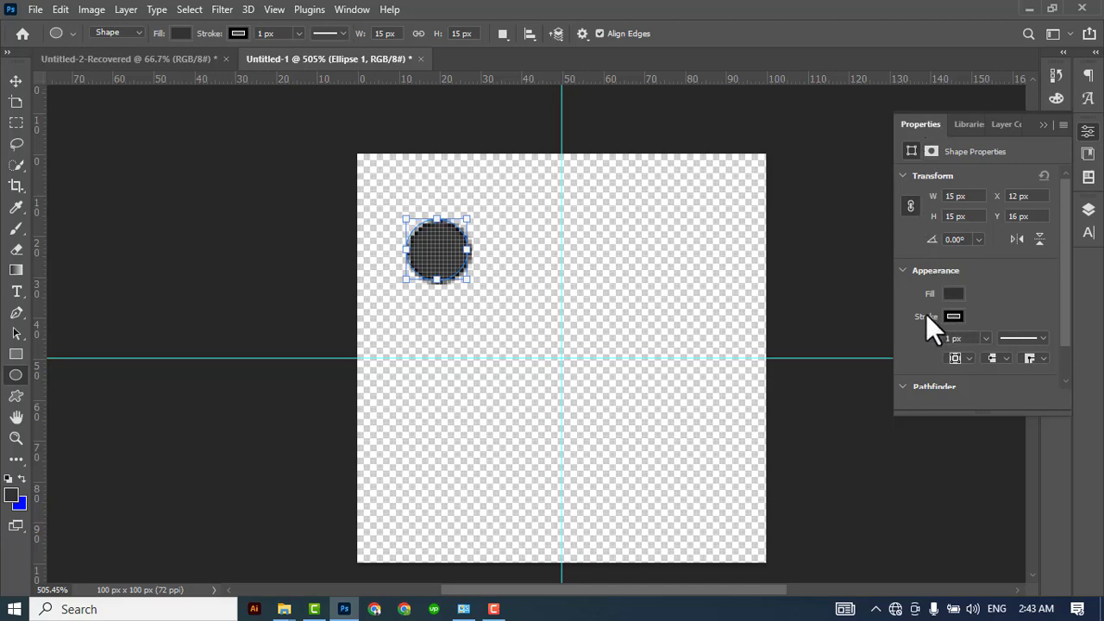
{"action": "left_click", "coordinate": [952, 317]}
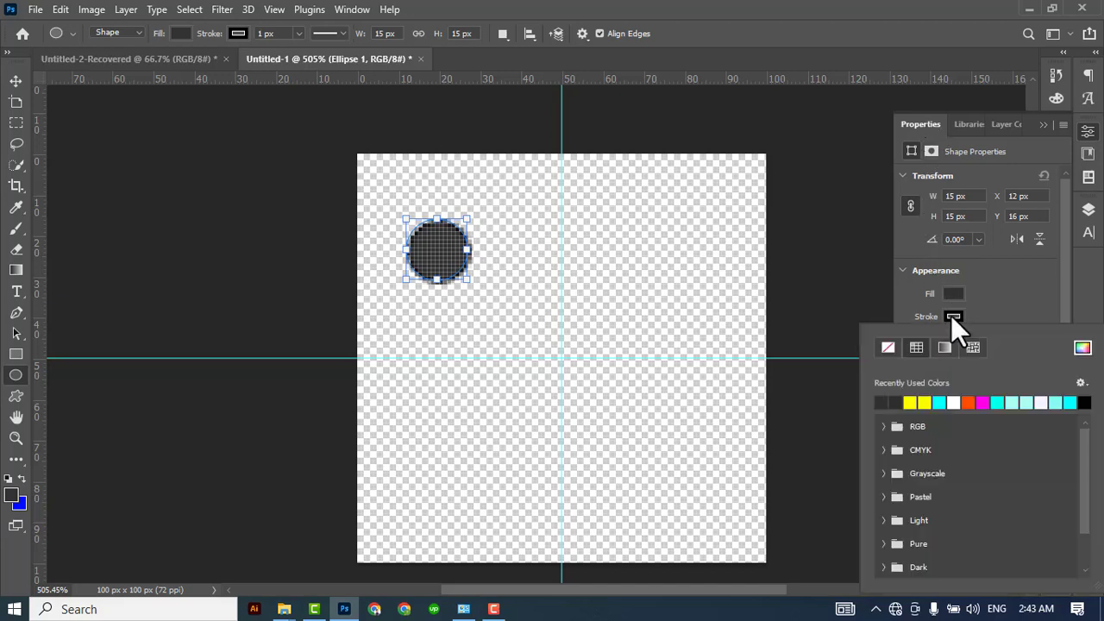
{"action": "left_click", "coordinate": [888, 347]}
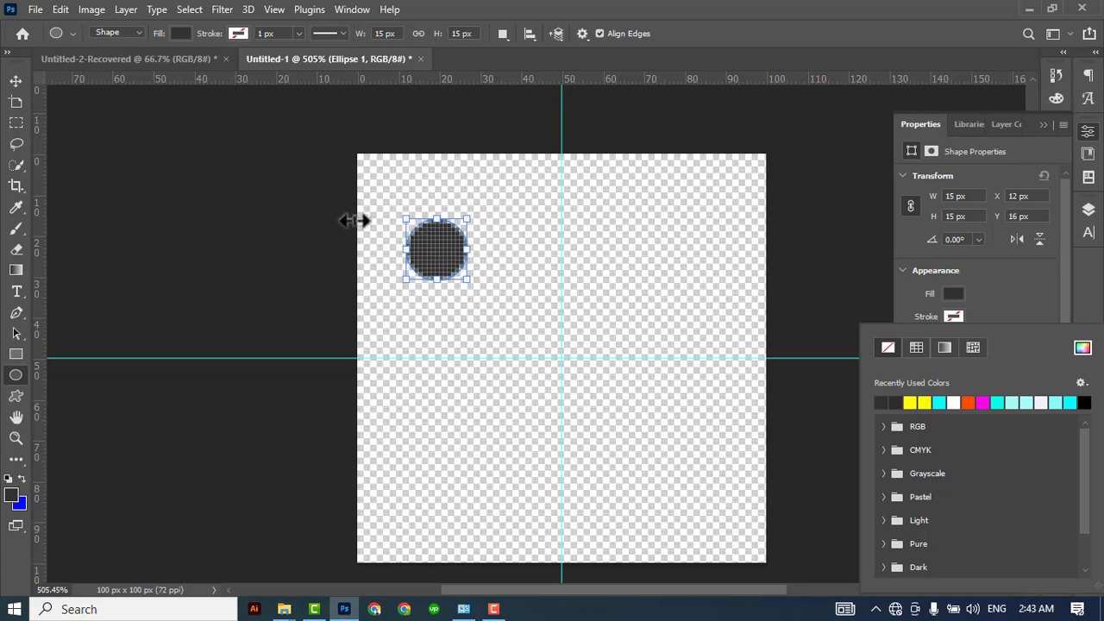
Step: Move the circle to the canvas center where the two guides cross
{"action": "left_click", "coordinate": [15, 80]}
{"action": "left_click", "coordinate": [16, 80]}
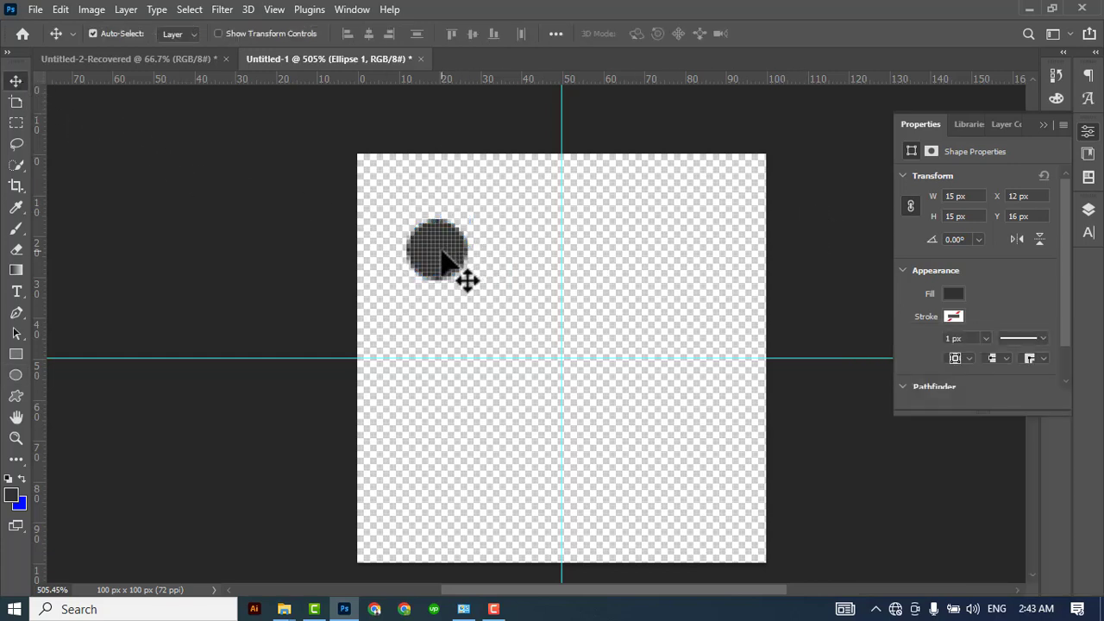
{"action": "left_click_drag", "start_coordinate": [447, 249], "coordinate": [559, 357]}
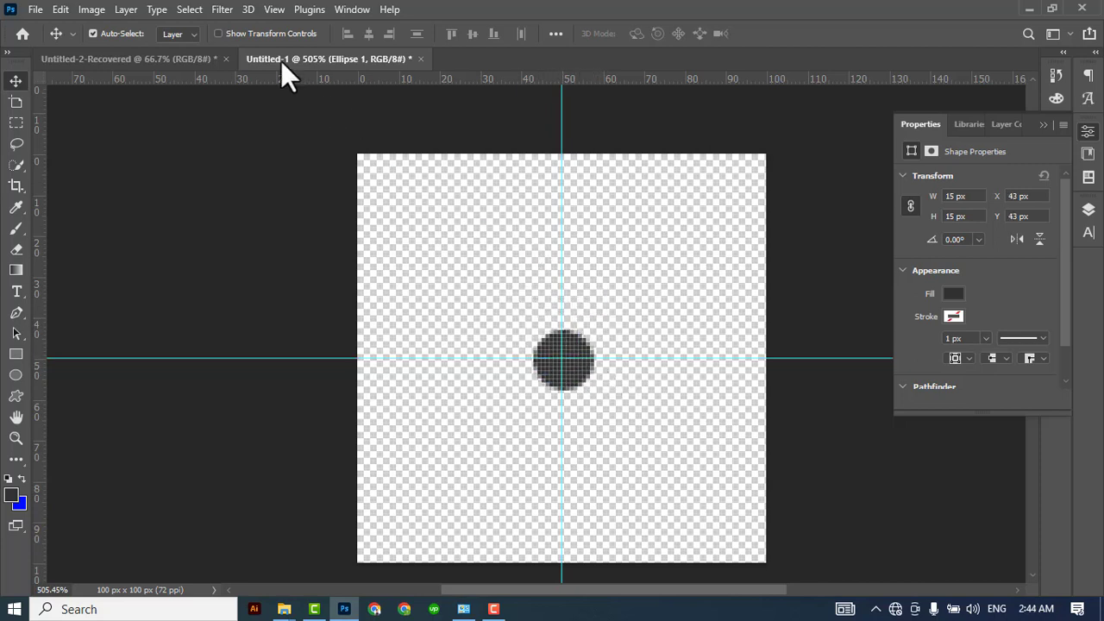
Step: Convert the circle to a smart object and offset it 50 px right and 50 px down with Wrap Around
{"action": "left_click", "coordinate": [227, 9]}
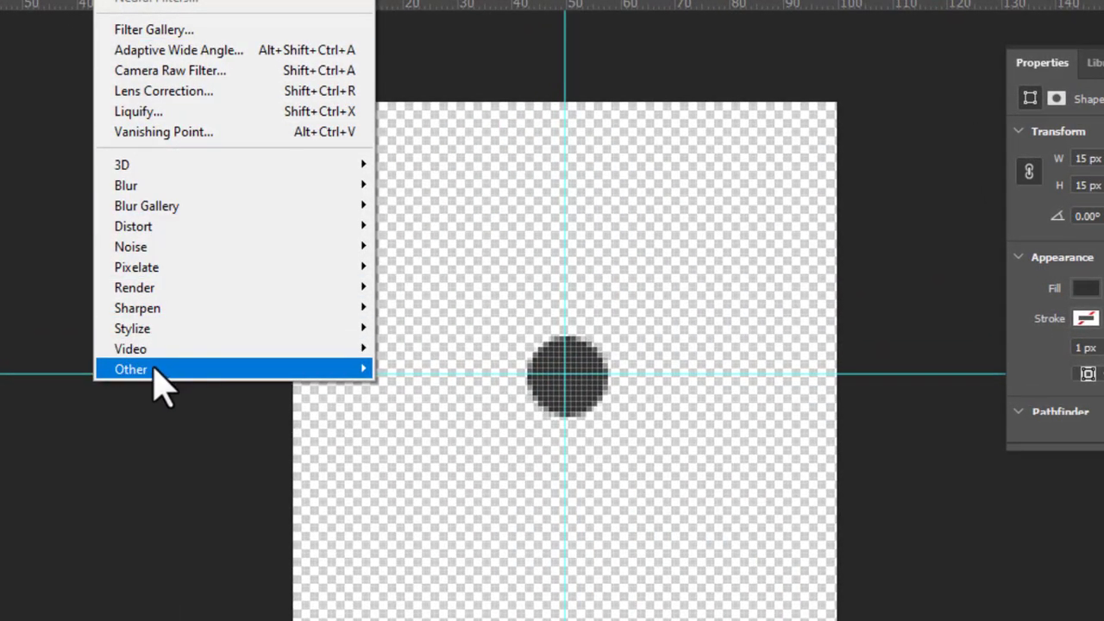
{"action": "mouse_move", "coordinate": [182, 367]}
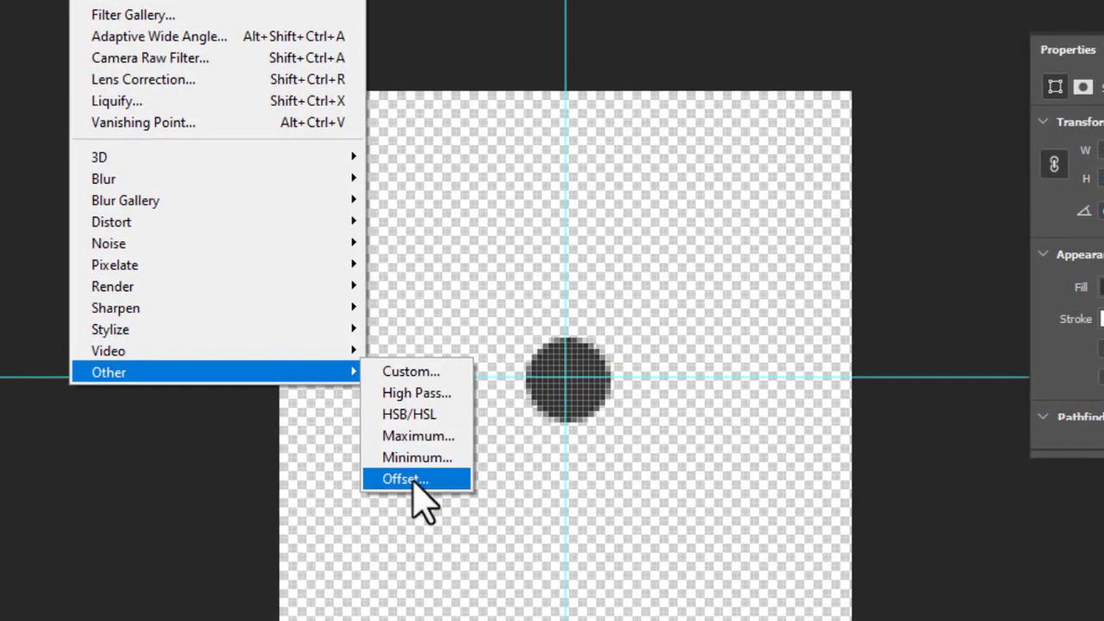
{"action": "left_click", "coordinate": [412, 470]}
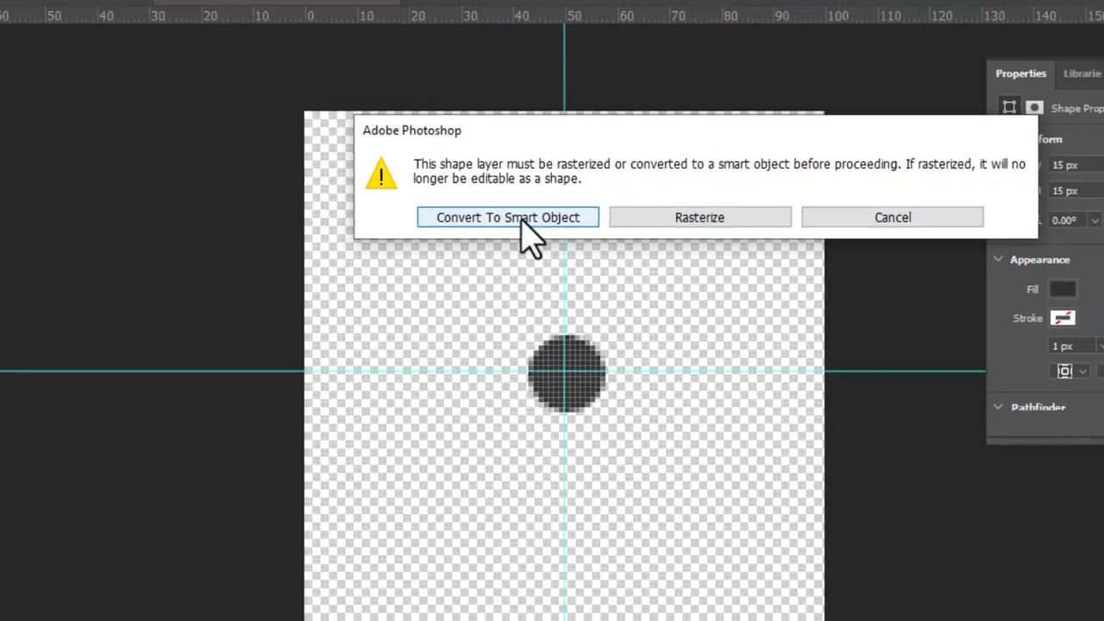
{"action": "left_click", "coordinate": [518, 215]}
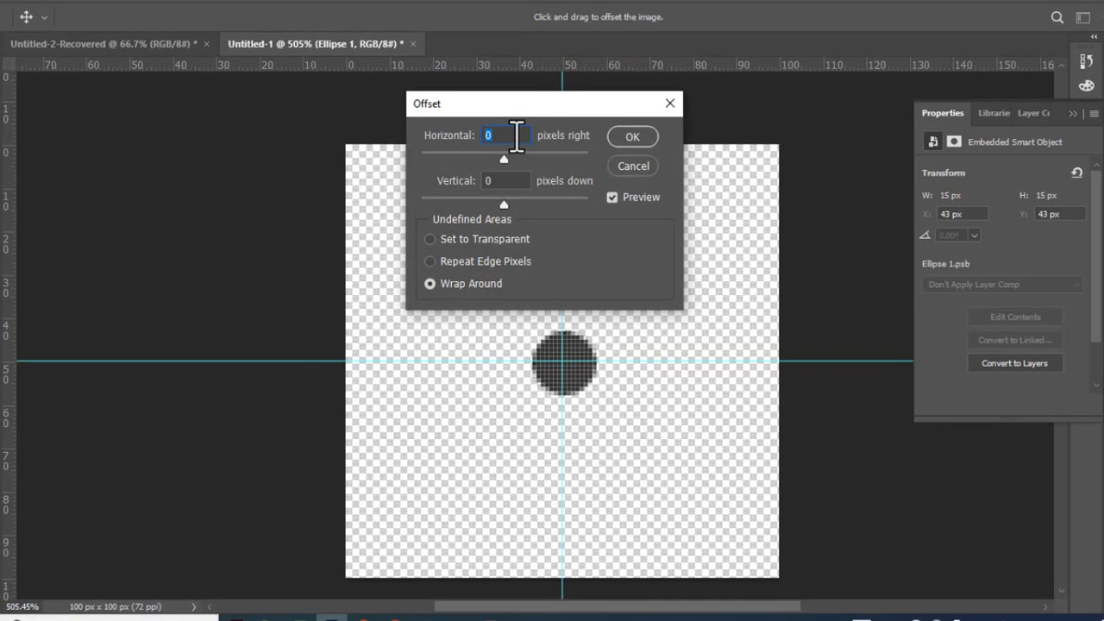
{"action": "type", "text": "50"}
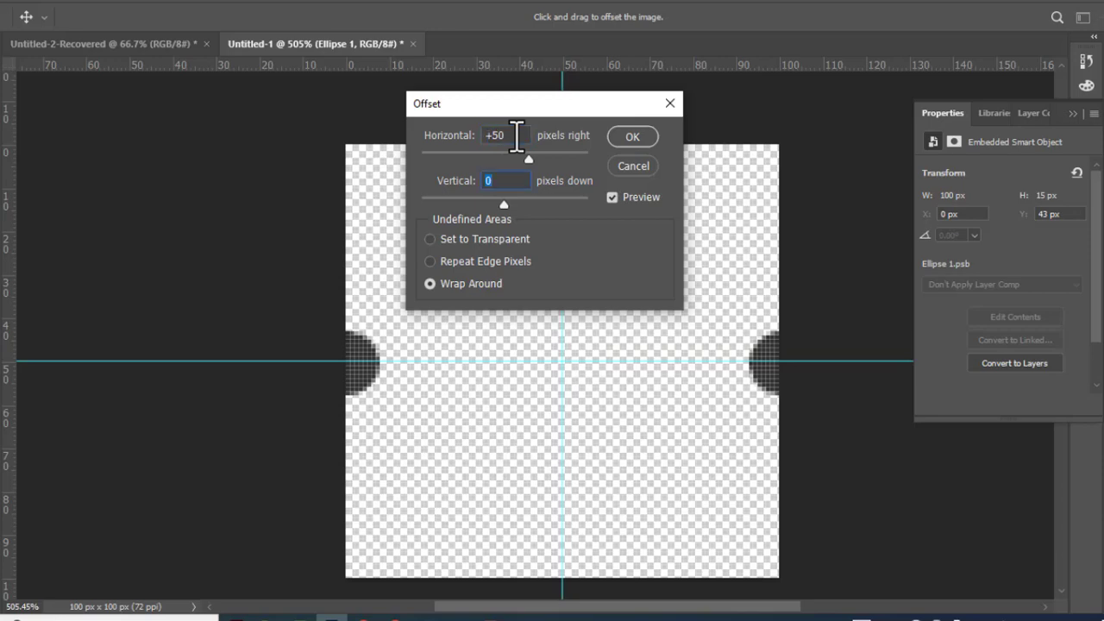
{"action": "type", "text": "50"}
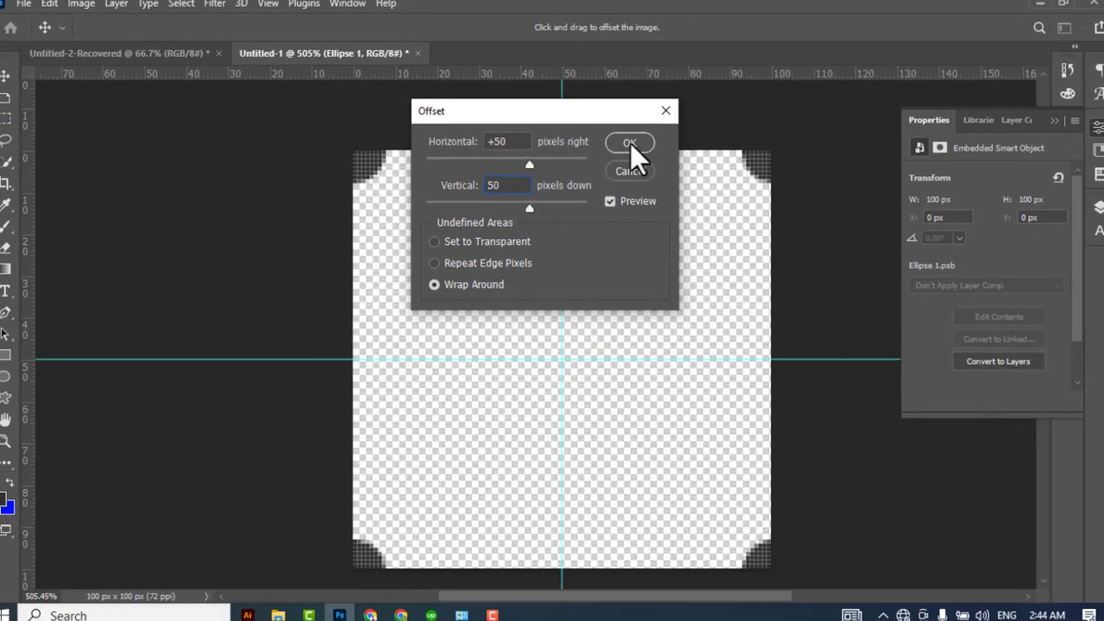
{"action": "left_click", "coordinate": [629, 146]}
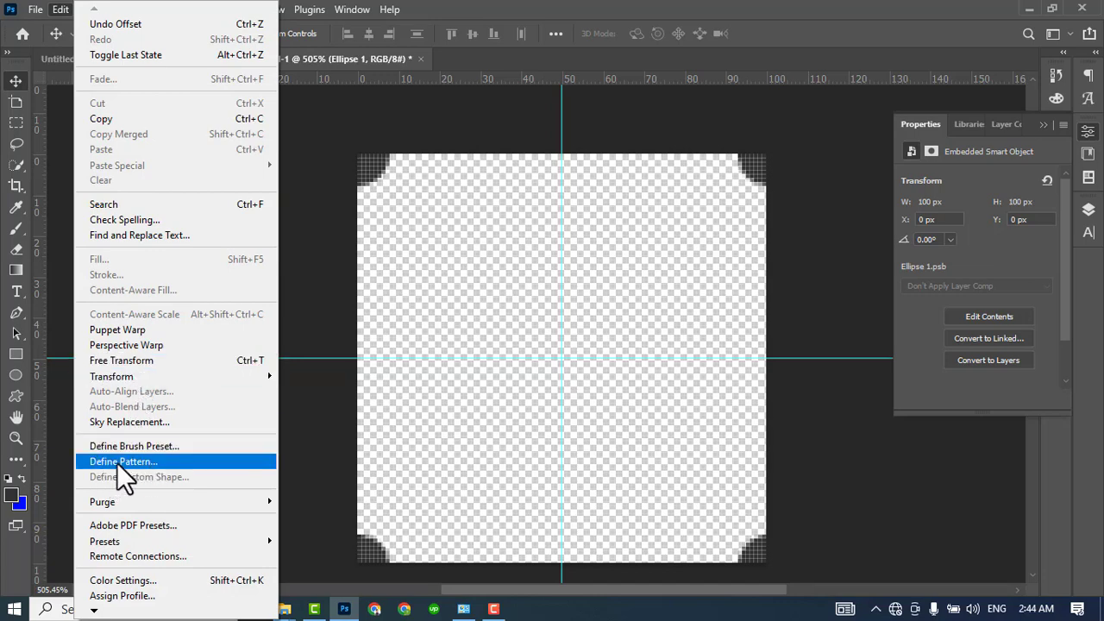
Step: Define the tile as a pattern named Dot Pattern
{"action": "left_click", "coordinate": [165, 462]}
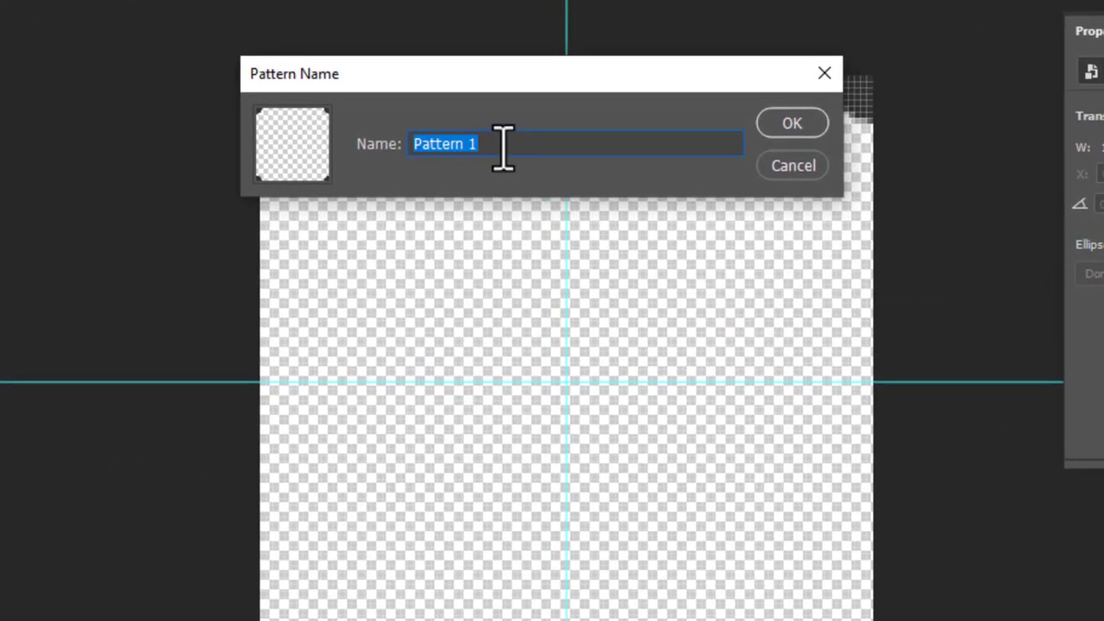
{"action": "left_click", "coordinate": [516, 192]}
{"action": "key", "text": "BackSpace"}
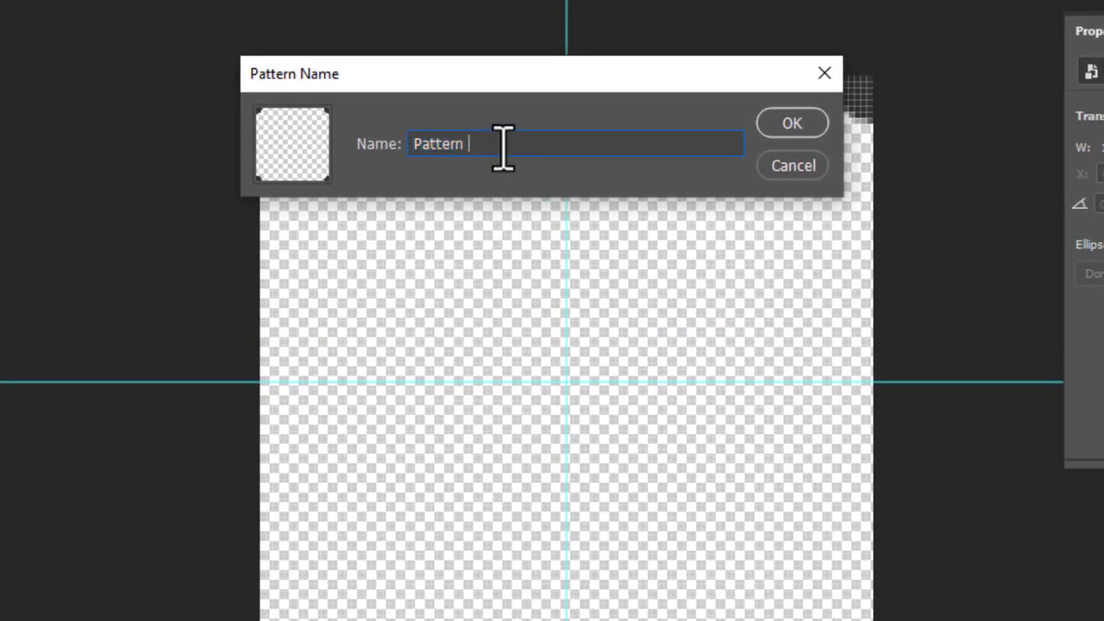
{"action": "key", "text": "BackSpace"}
{"action": "left_click", "coordinate": [419, 143]}
{"action": "type", "text": "D"}
{"action": "type", "text": "o"}
{"action": "type", "text": "d"}
{"action": "key", "text": "BackSpace"}
{"action": "key", "text": "BackSpace"}
{"action": "key", "text": "BackSpace"}
{"action": "type", "text": "ot"}
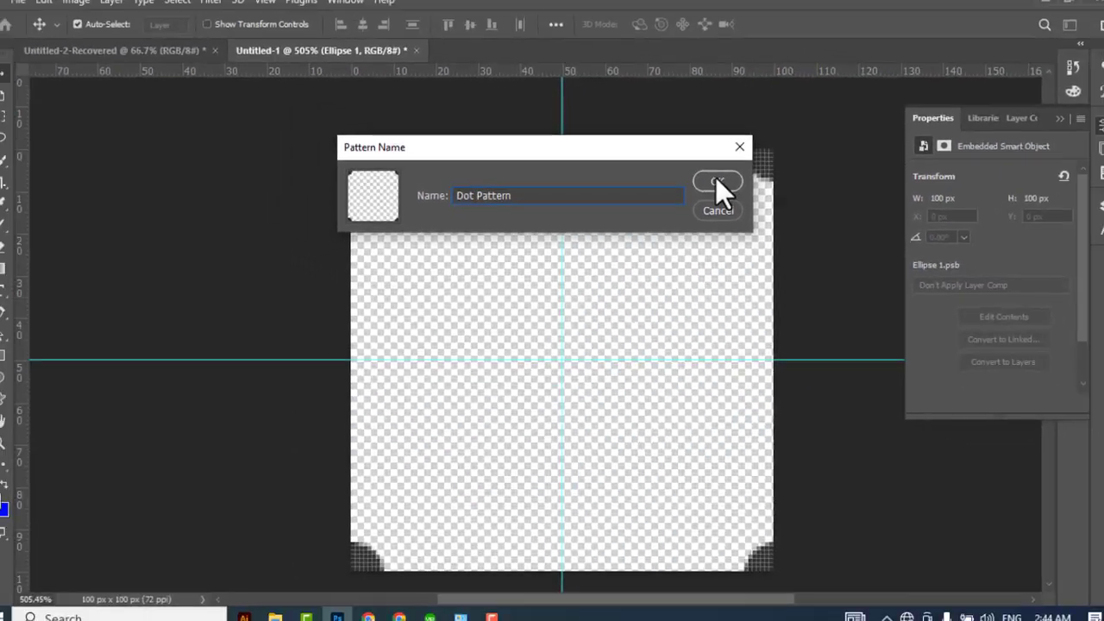
{"action": "left_click", "coordinate": [792, 122]}
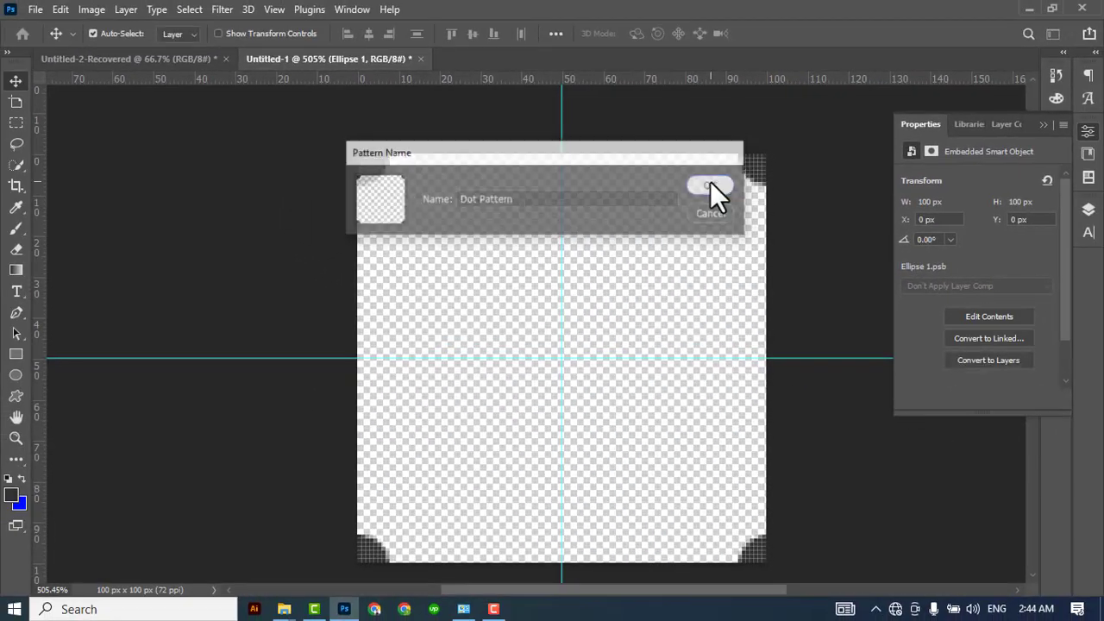
Step: Close the tile document without saving it and create a new 1280 × 769 px document at 72 ppi with a white background
{"action": "left_click", "coordinate": [421, 59]}
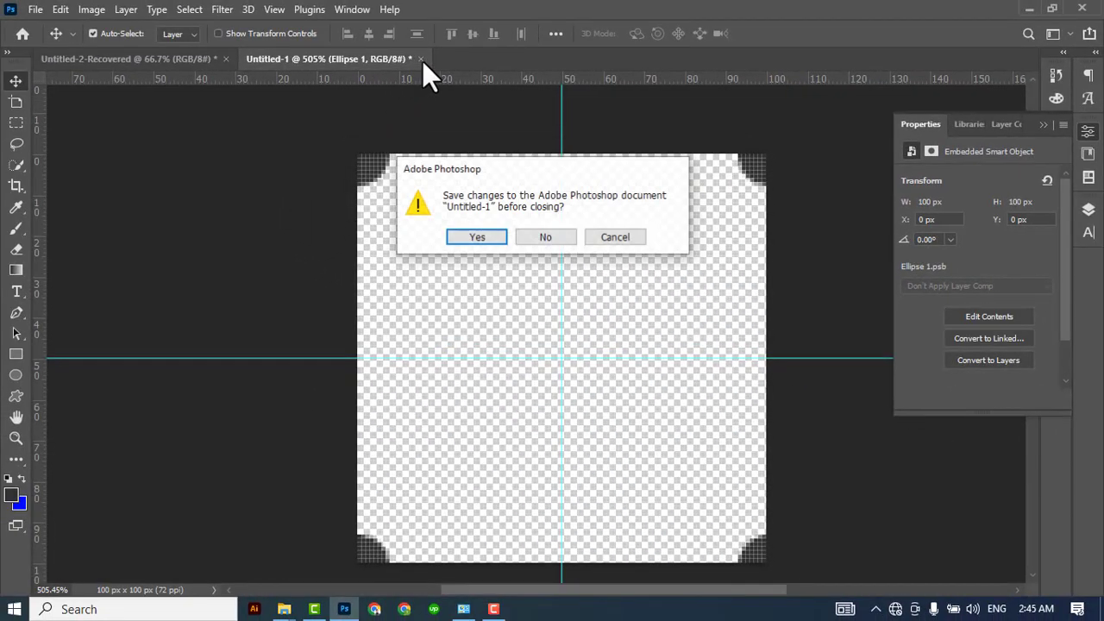
{"action": "left_click", "coordinate": [559, 234]}
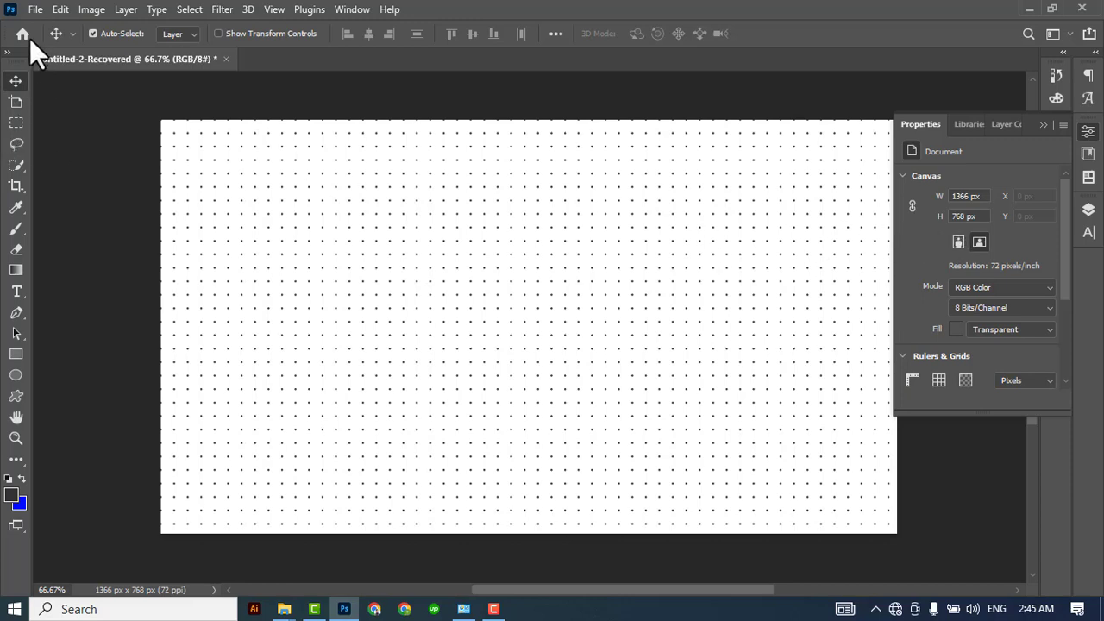
{"action": "left_click", "coordinate": [34, 11]}
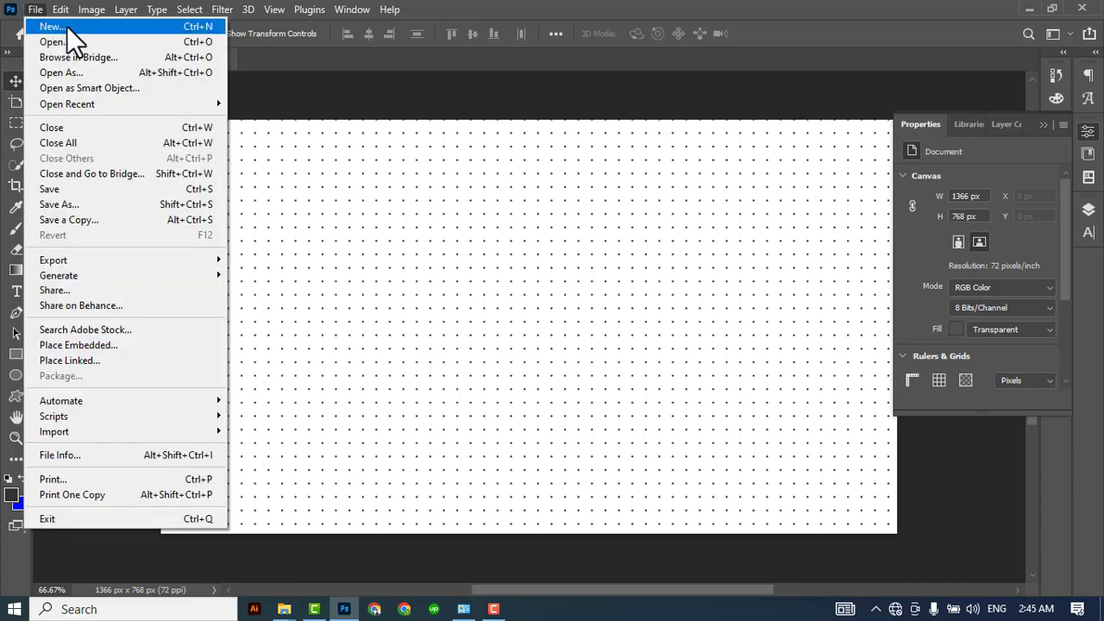
{"action": "left_click", "coordinate": [67, 27]}
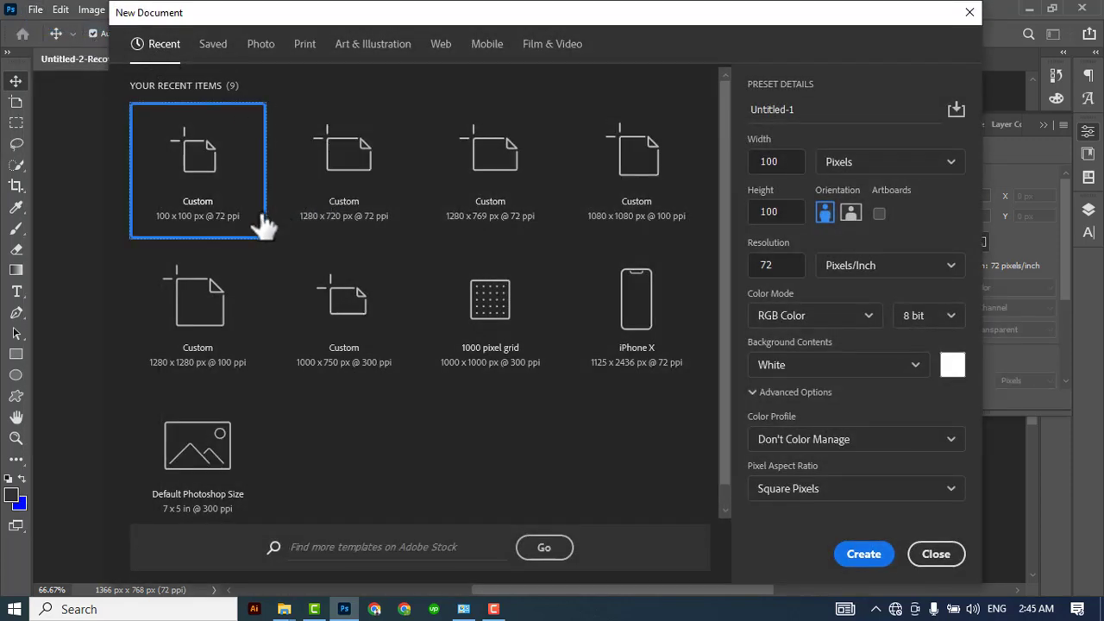
{"action": "left_click", "coordinate": [497, 228]}
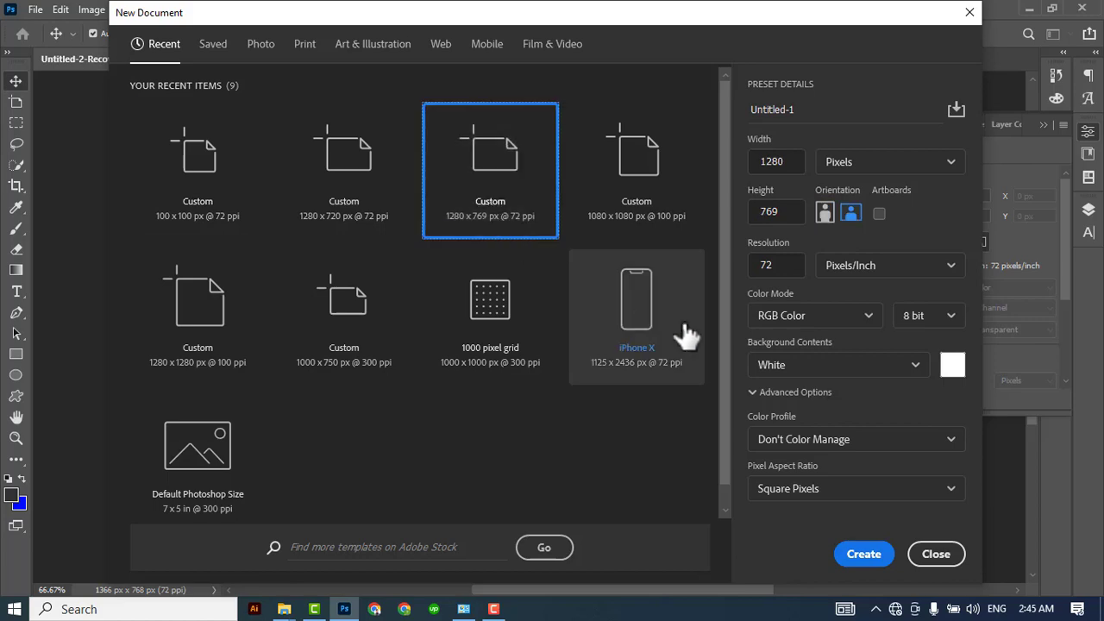
{"action": "left_click", "coordinate": [860, 538]}
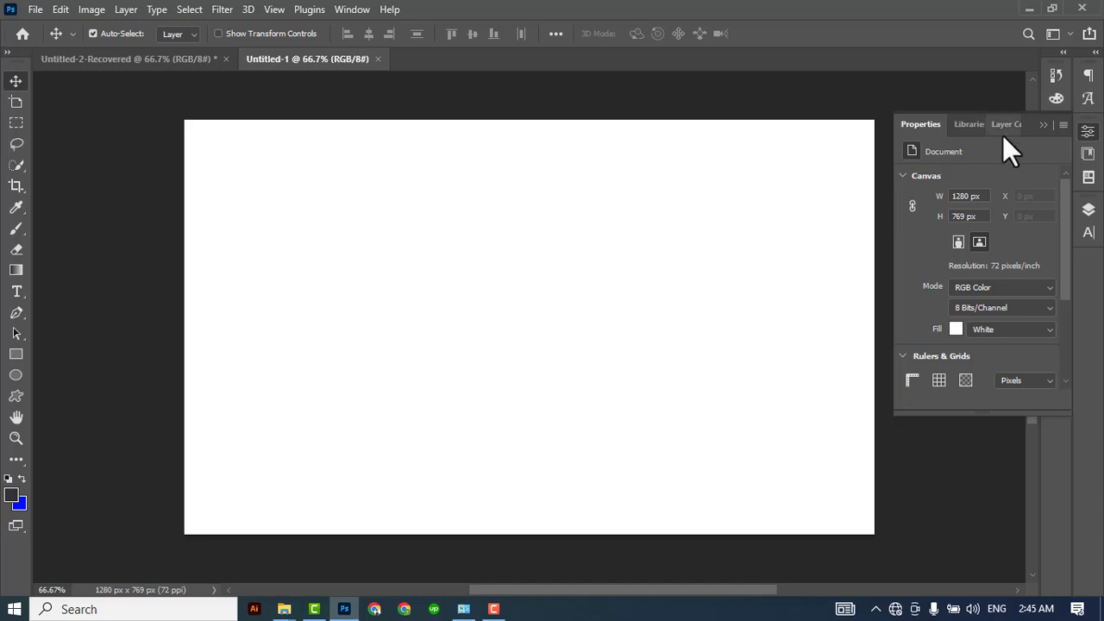
Step: Show the document's layers and unlock the Background layer
{"action": "left_click", "coordinate": [1042, 125]}
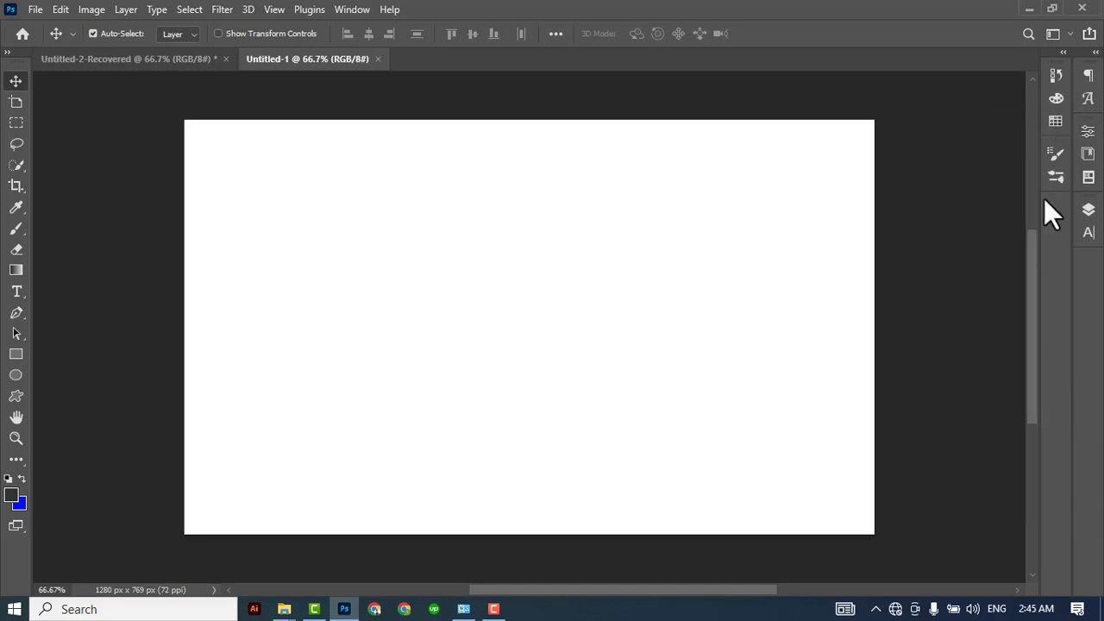
{"action": "left_click", "coordinate": [1089, 214]}
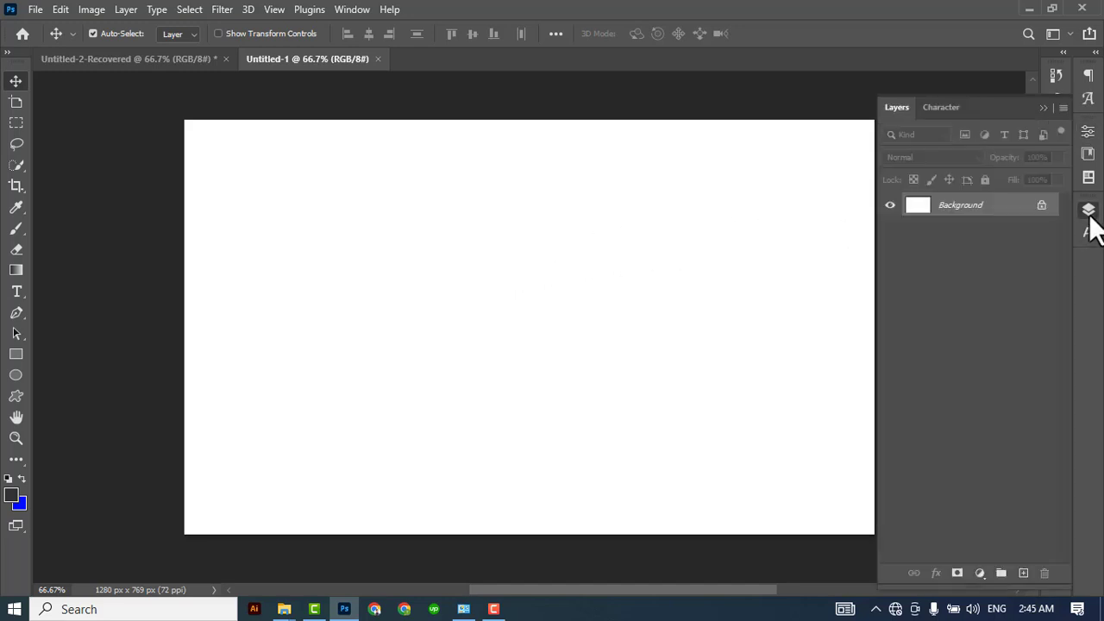
{"action": "left_click", "coordinate": [1042, 207]}
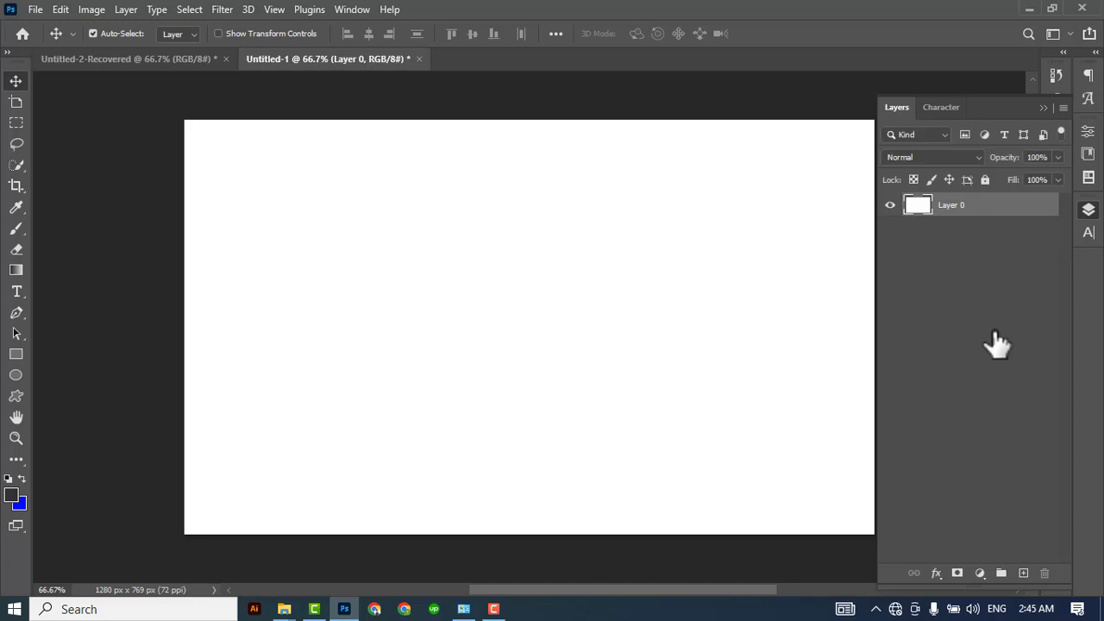
Step: Add a Pattern Overlay effect to the white layer using the custom dot pattern
{"action": "left_click", "coordinate": [938, 576]}
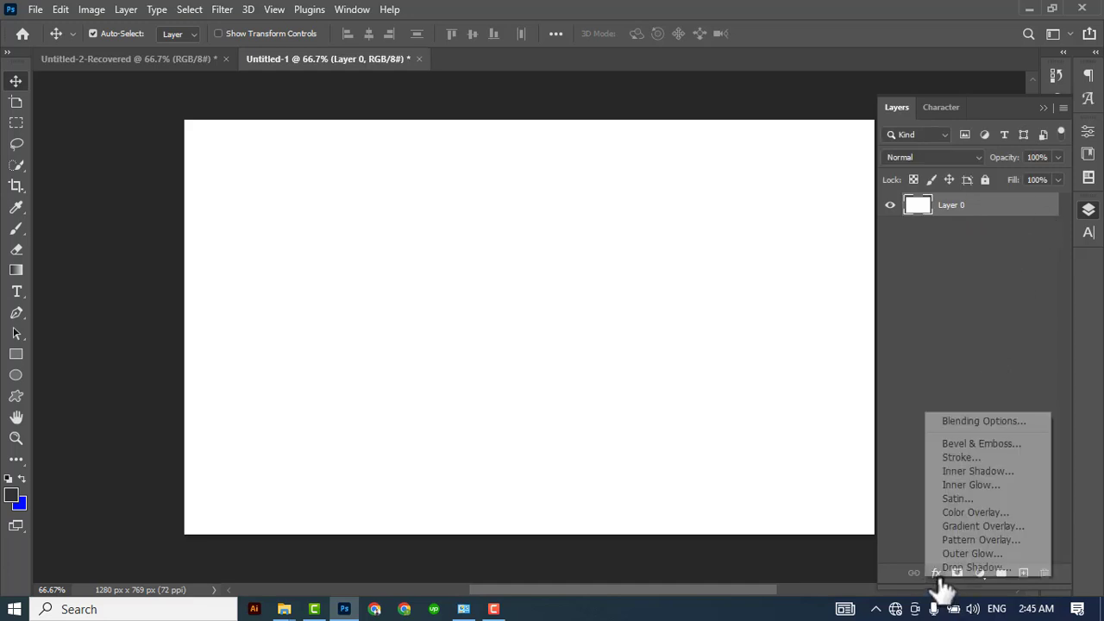
{"action": "left_click", "coordinate": [1001, 540]}
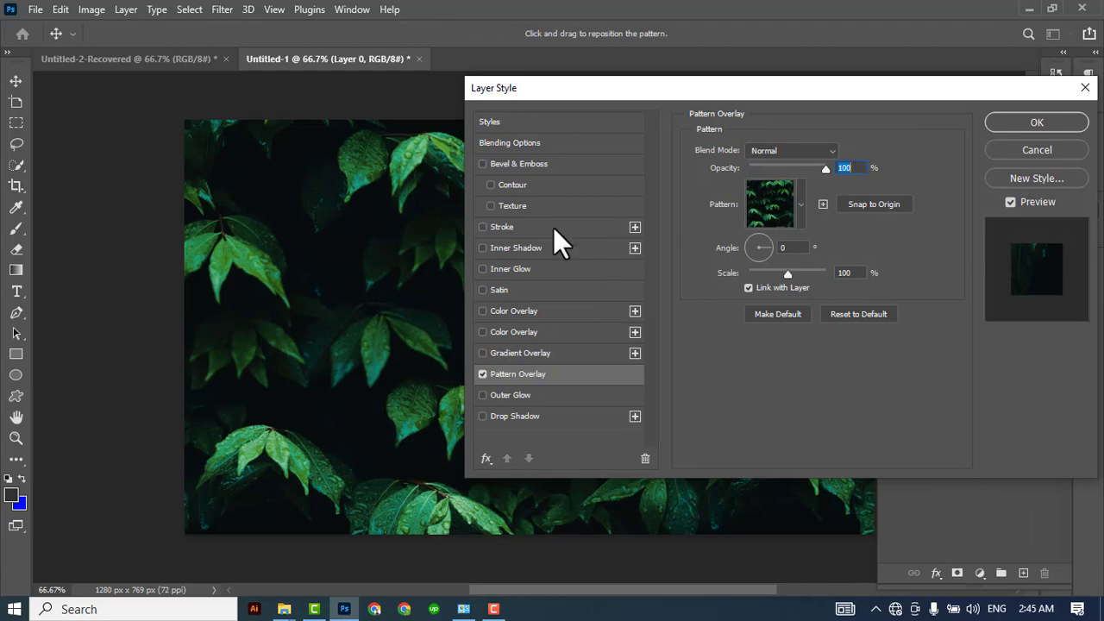
{"action": "left_click", "coordinate": [802, 203]}
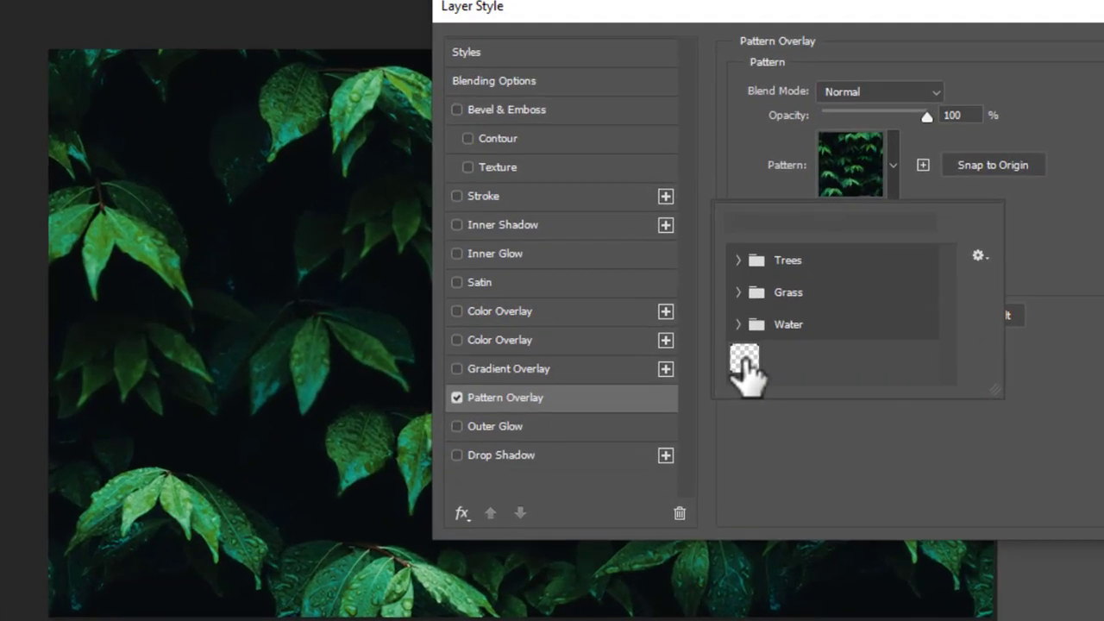
{"action": "left_click", "coordinate": [692, 348]}
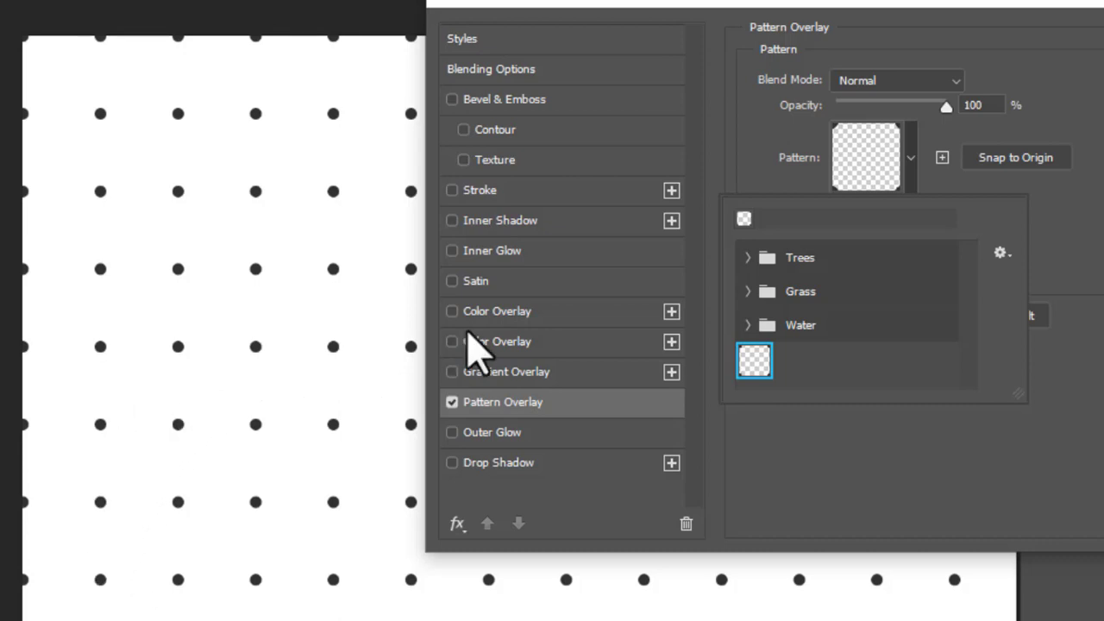
{"action": "left_click", "coordinate": [1088, 287]}
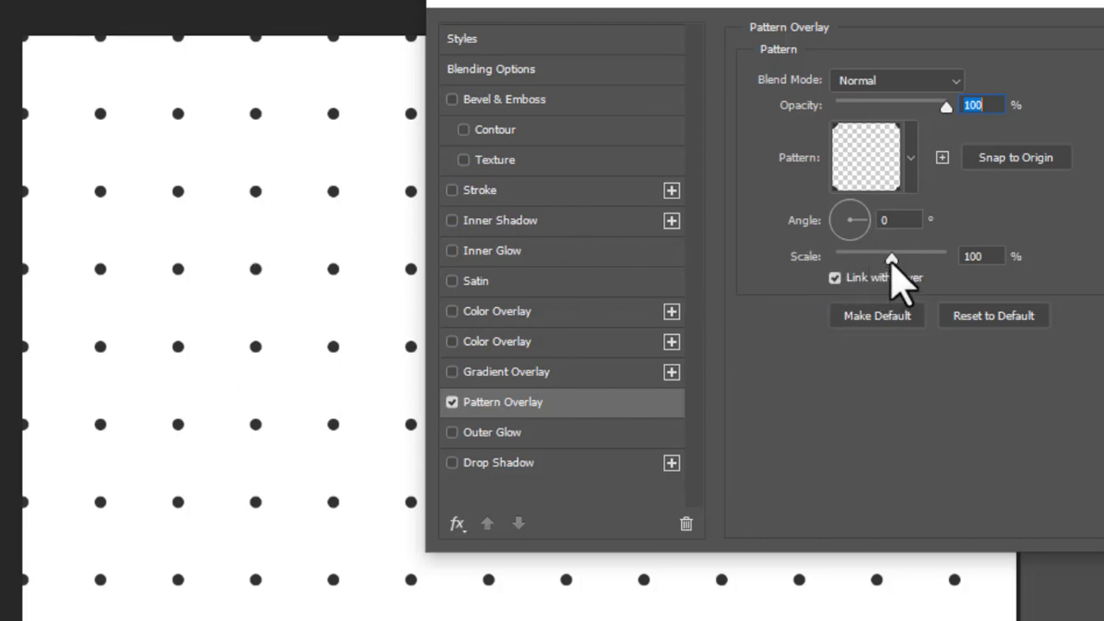
Step: Scale the overlay pattern down to a fine, dense dot grid and apply the layer style
{"action": "left_click_drag", "start_coordinate": [892, 259], "coordinate": [899, 260]}
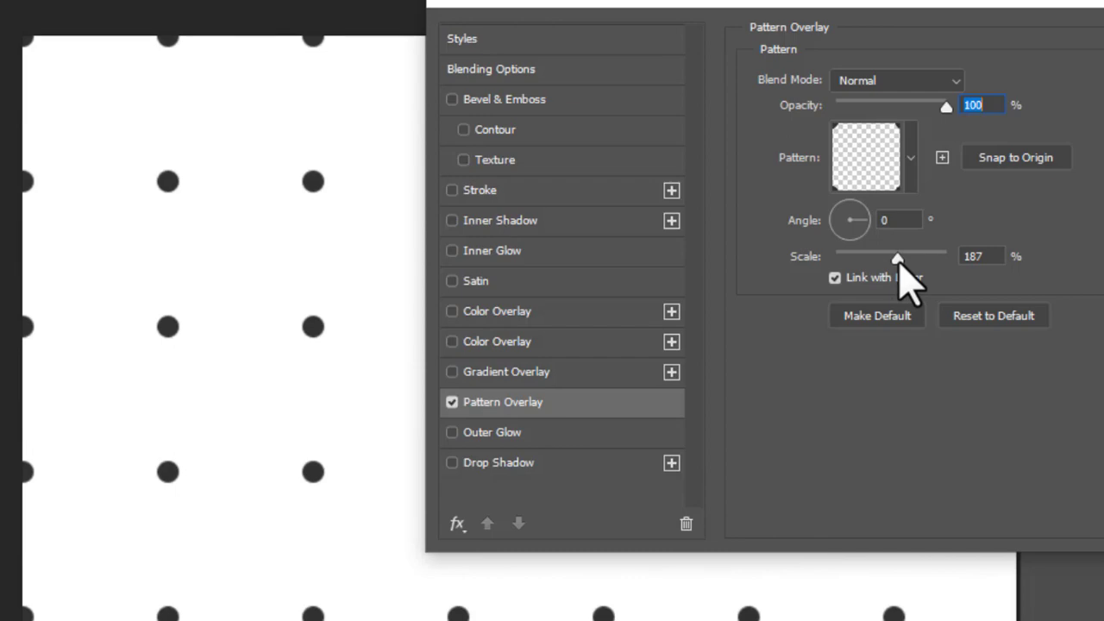
{"action": "left_click_drag", "start_coordinate": [897, 260], "coordinate": [877, 257]}
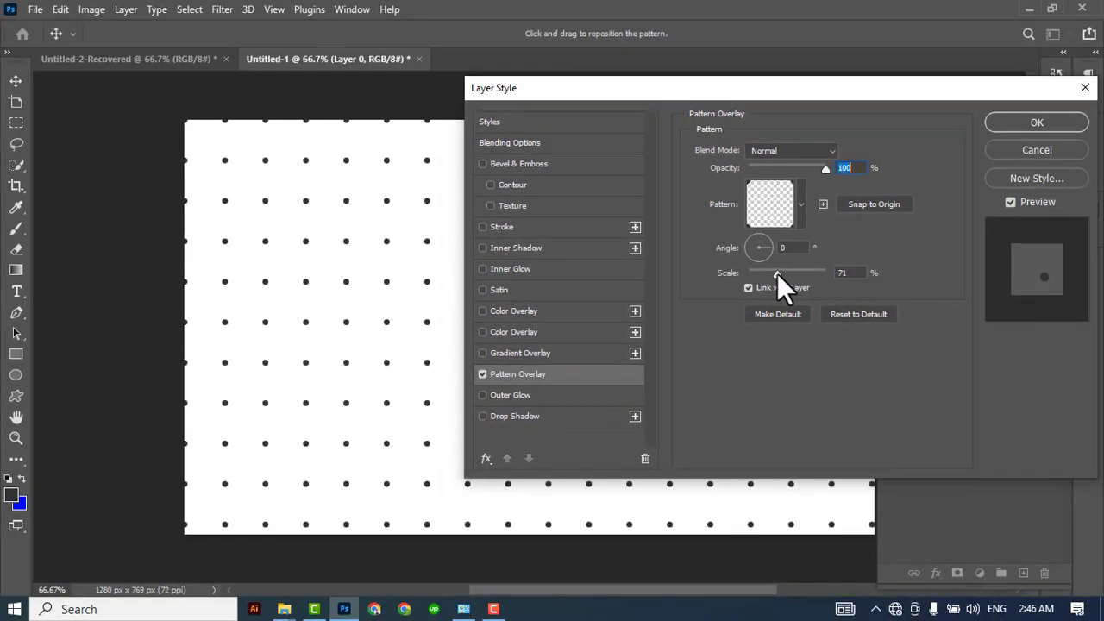
{"action": "left_click_drag", "start_coordinate": [777, 273], "coordinate": [766, 274]}
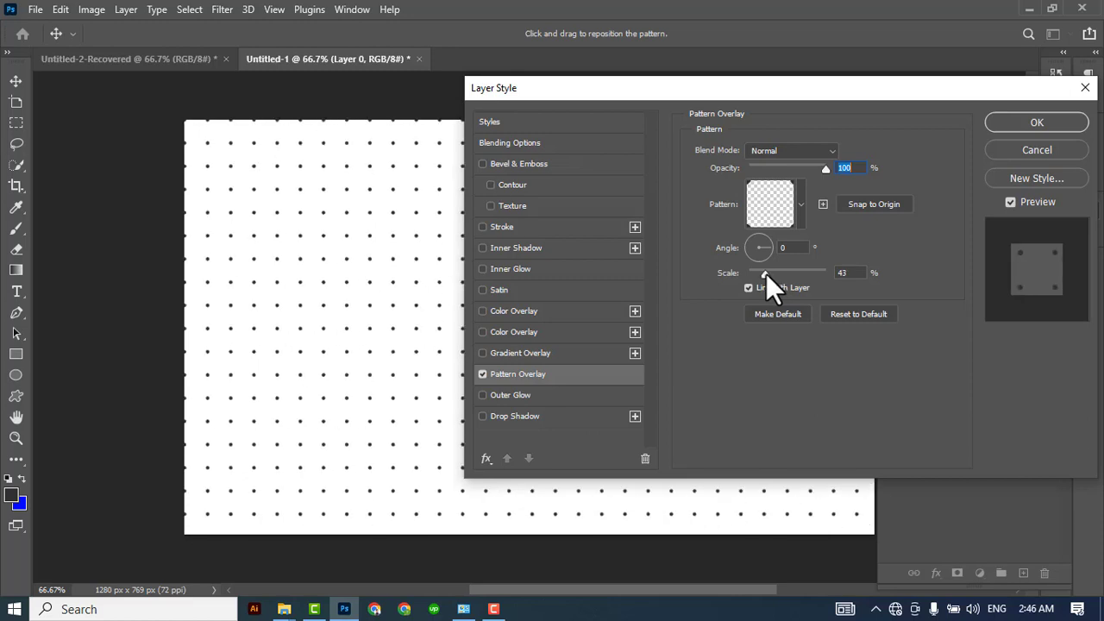
{"action": "left_click_drag", "start_coordinate": [766, 273], "coordinate": [761, 273]}
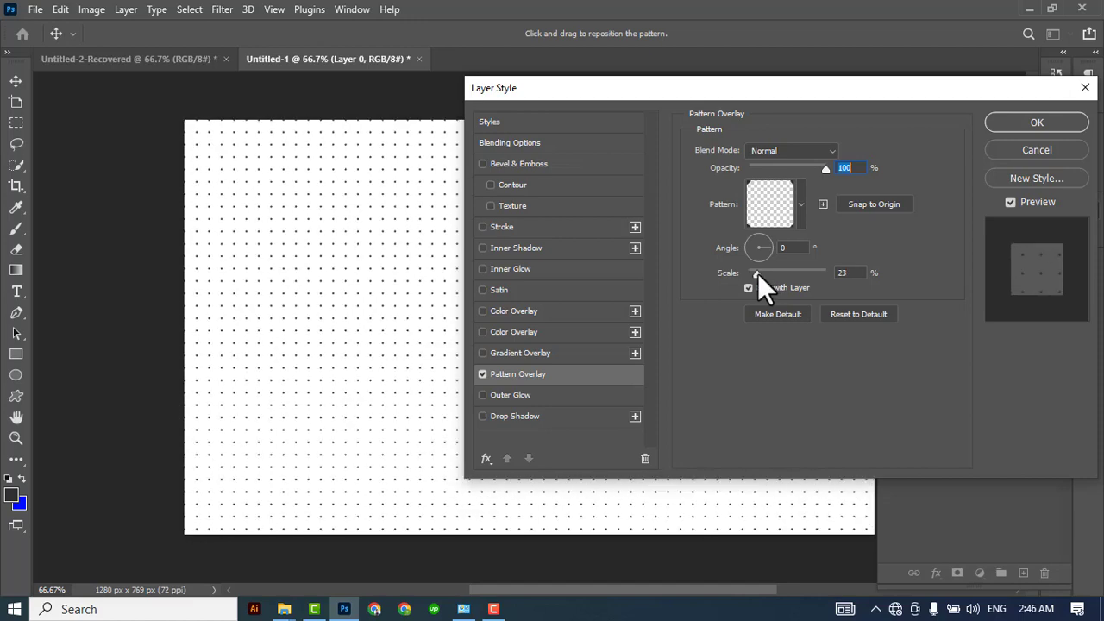
{"action": "left_click_drag", "start_coordinate": [757, 273], "coordinate": [754, 273]}
{"action": "left_click", "coordinate": [1038, 125]}
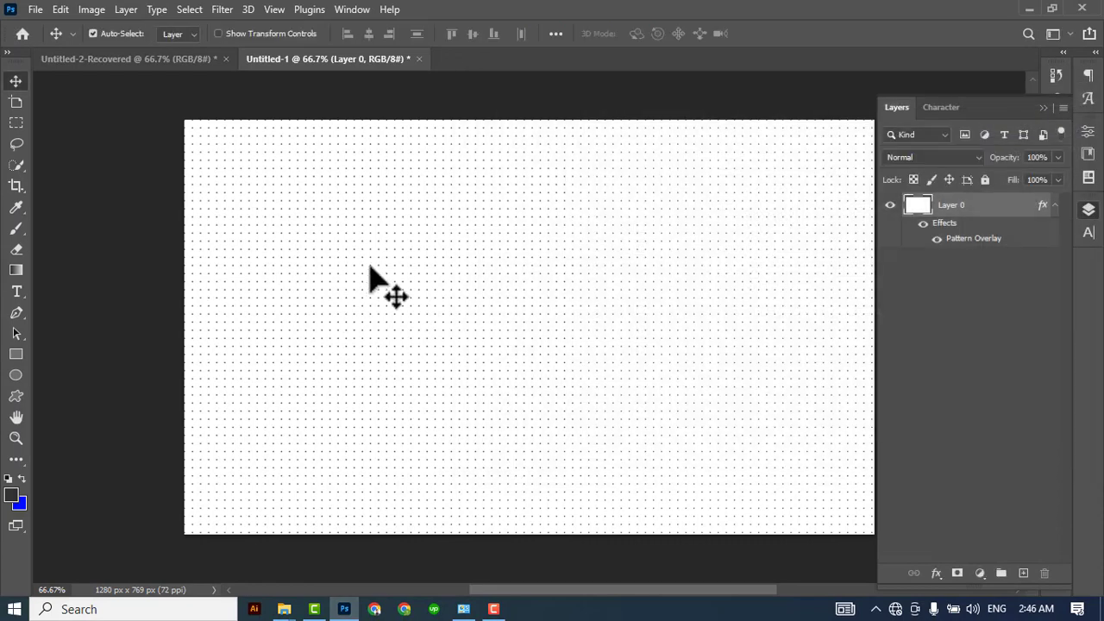